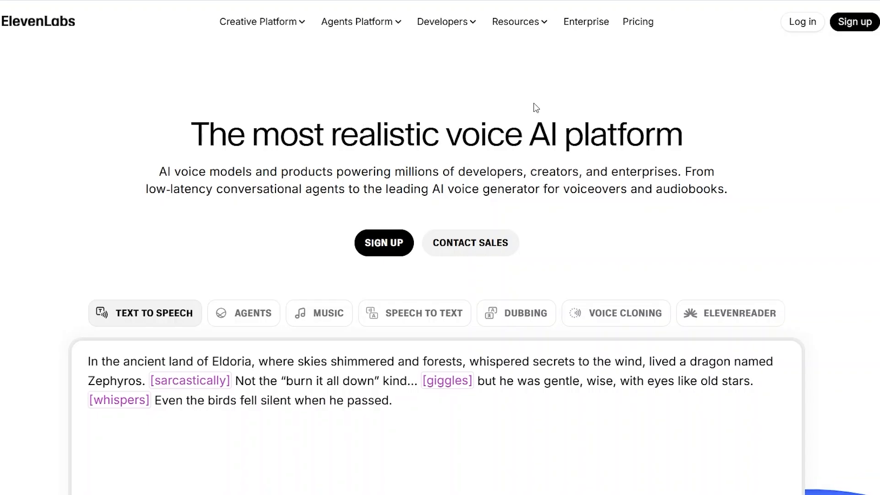
Start the account sign-up from the homepage and open the Voices library in the Creative Platform workspace
left_click(854, 22)
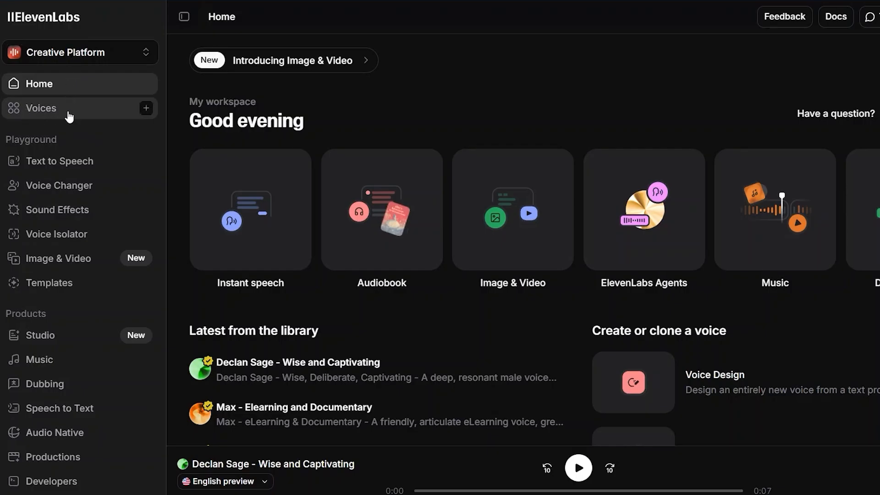
left_click(41, 110)
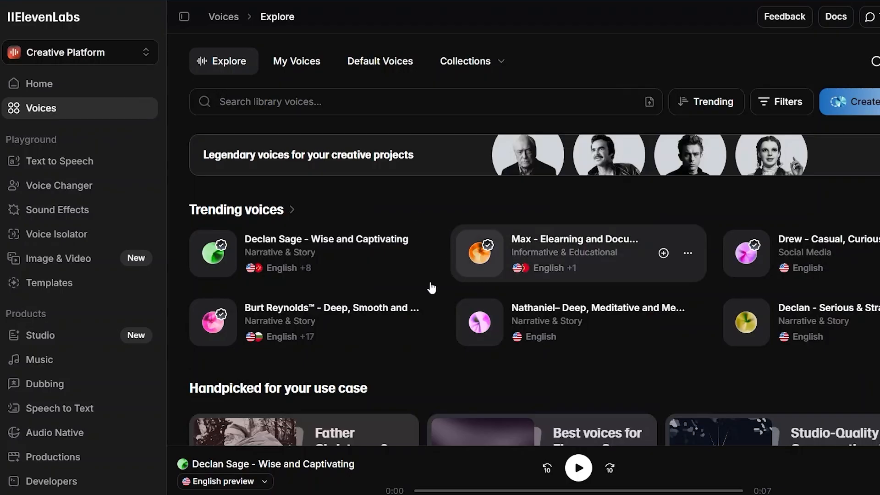
Browse the voice library's trending voices, handpicked use cases, weekly character spotlight and curated language collections
scroll(411, 289, "down", 5)
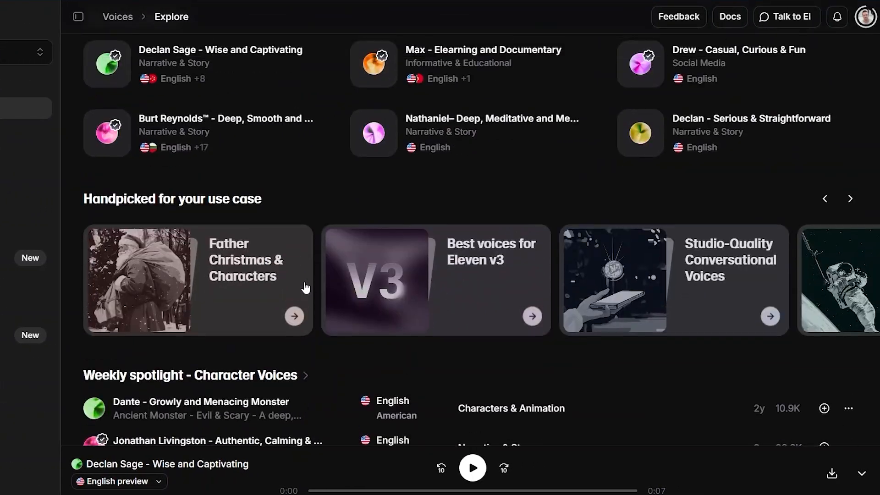
scroll(305, 288, "down", 15)
scroll(305, 288, "up", 15)
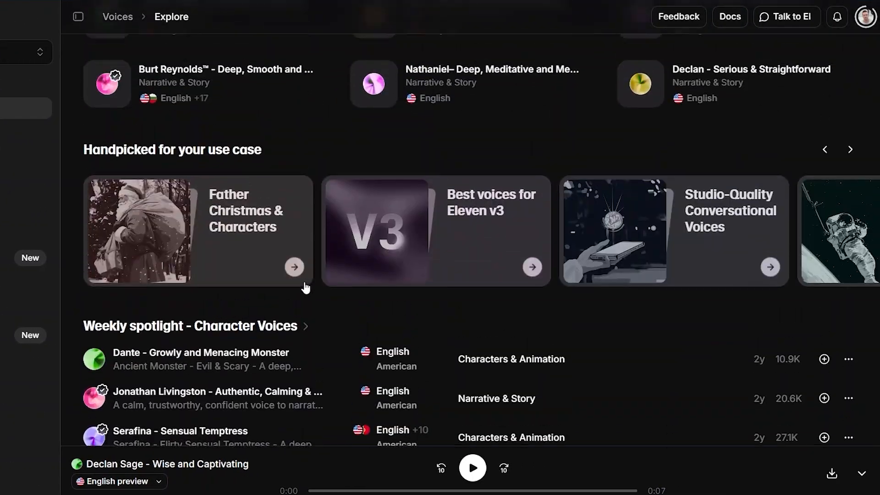
scroll(305, 286, "up", 5)
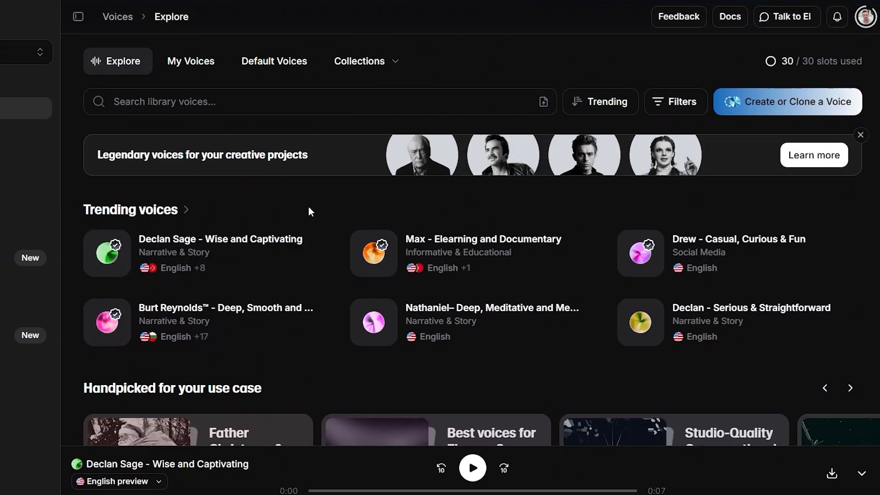
scroll(309, 208, "down", 3)
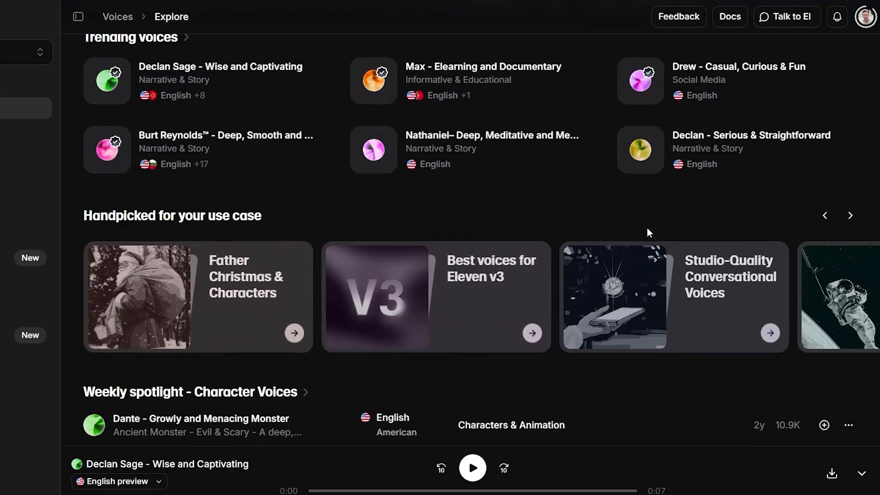
scroll(358, 190, "up", 2)
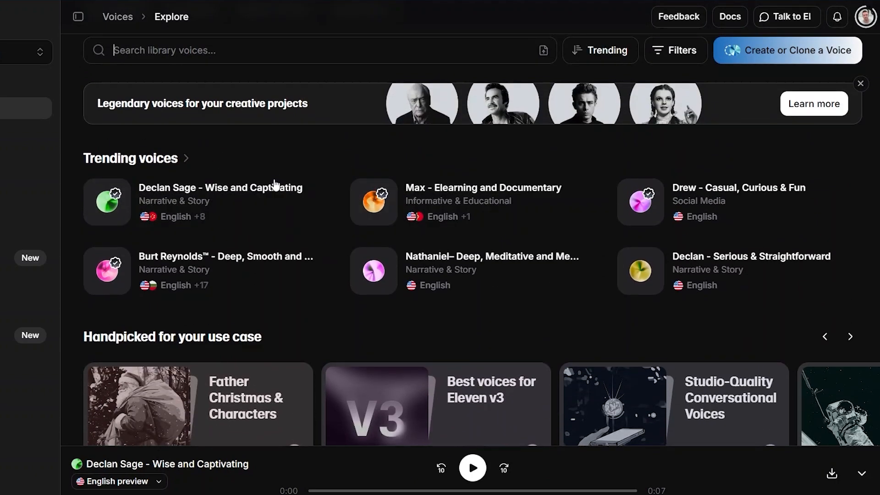
scroll(274, 184, "down", 8)
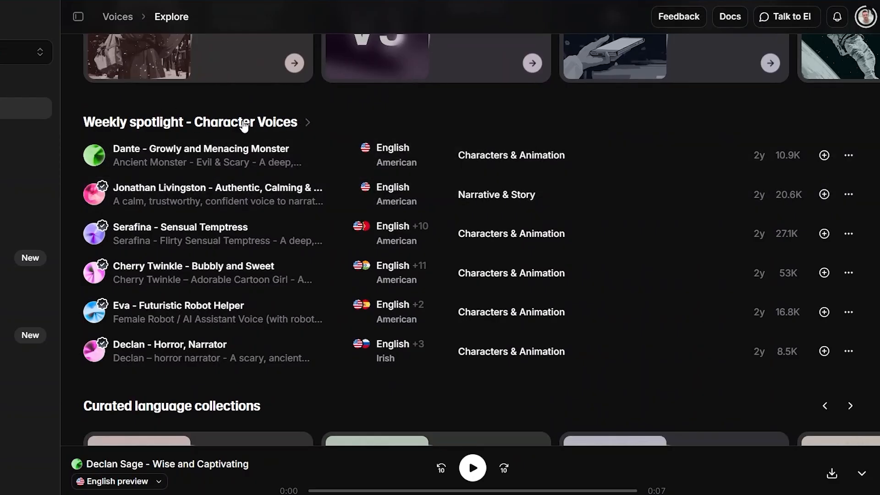
scroll(314, 234, "down", 6)
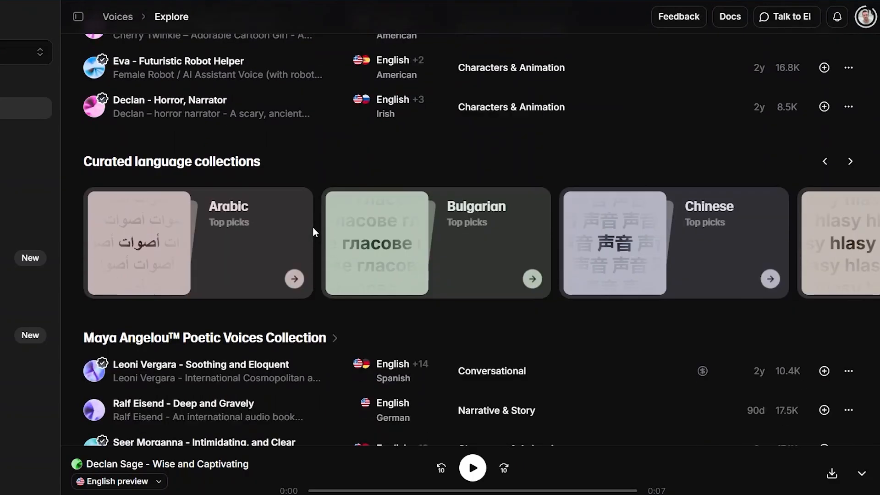
scroll(313, 232, "up", 12)
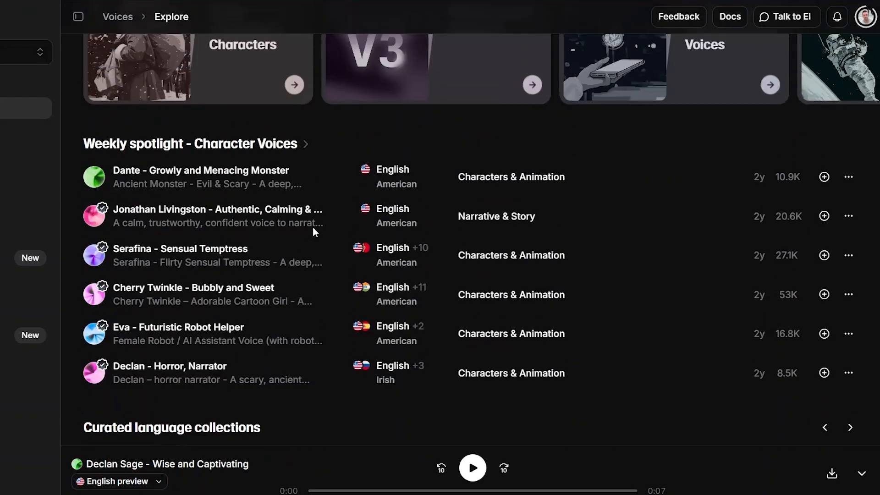
scroll(313, 228, "up", 3)
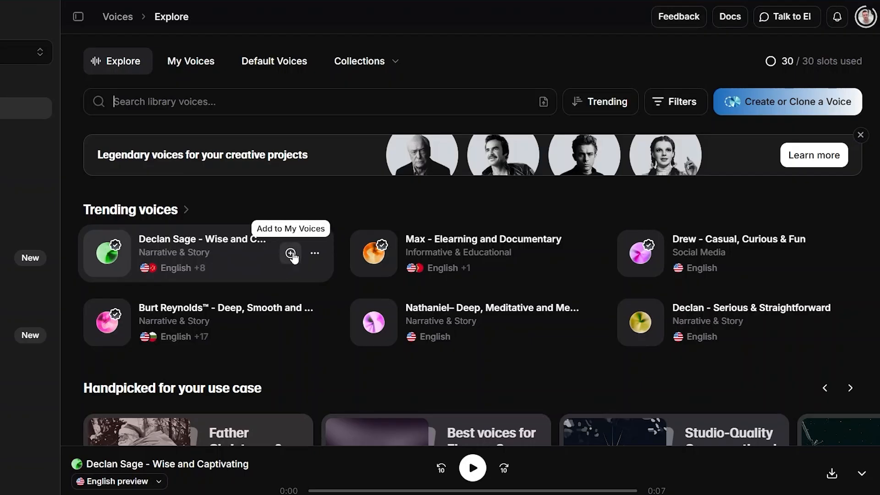
Show the cloned and saved community voices in My Voices and look through the list
left_click(150, 103)
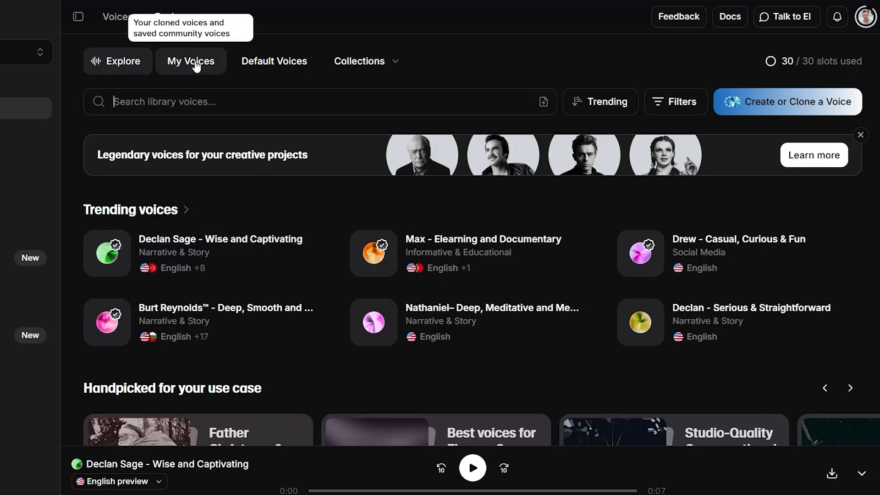
left_click(196, 66)
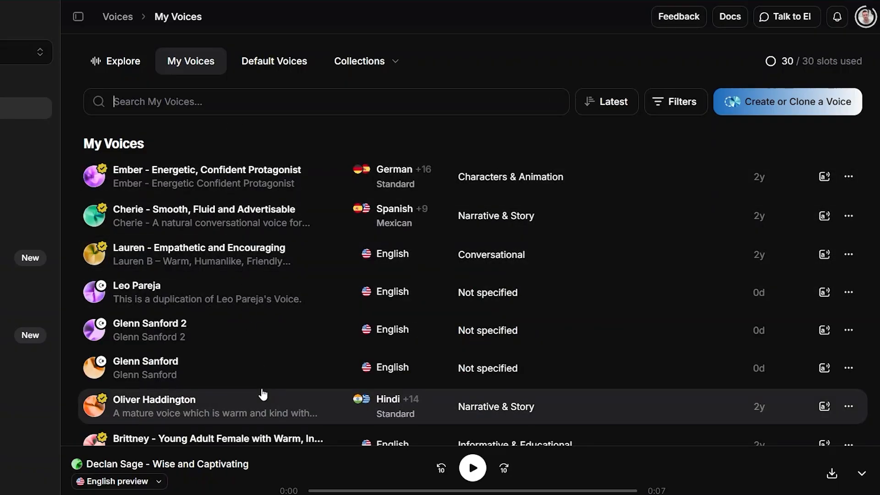
scroll(263, 394, "down", 7)
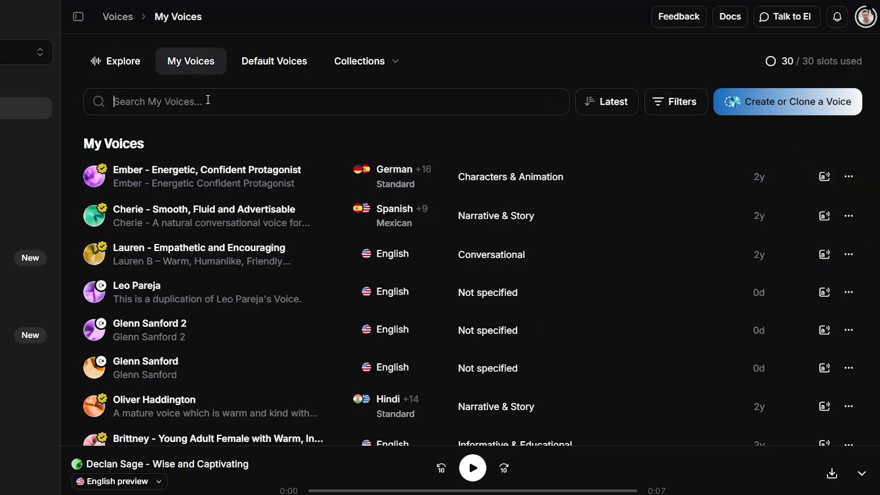
Show the Default Voices and examine their descriptions, languages, accents and use categories
left_click(272, 72)
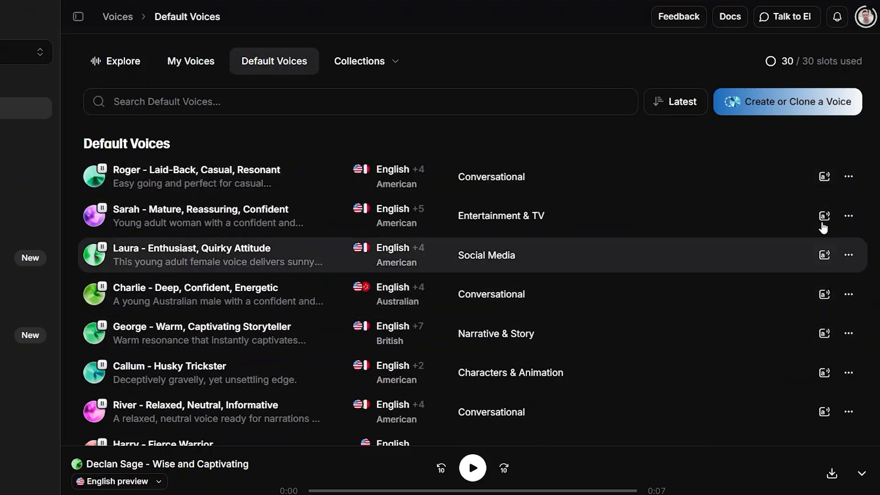
scroll(258, 251, "down", 4)
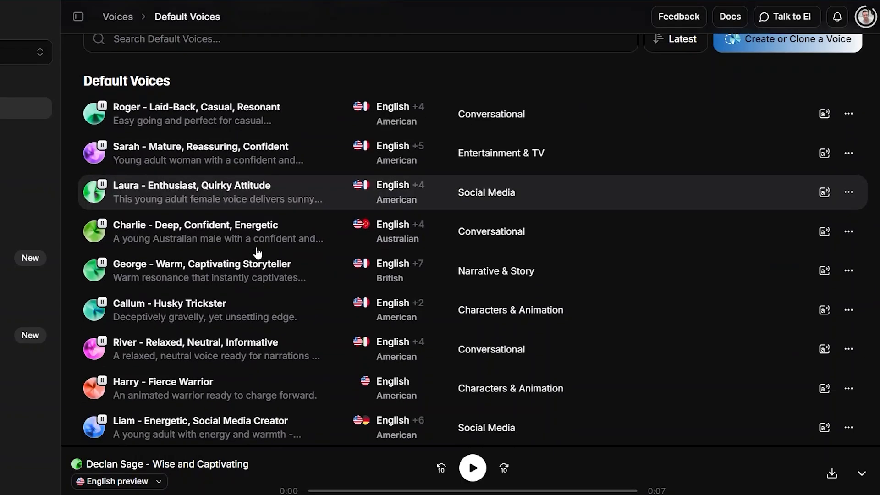
scroll(258, 252, "down", 2)
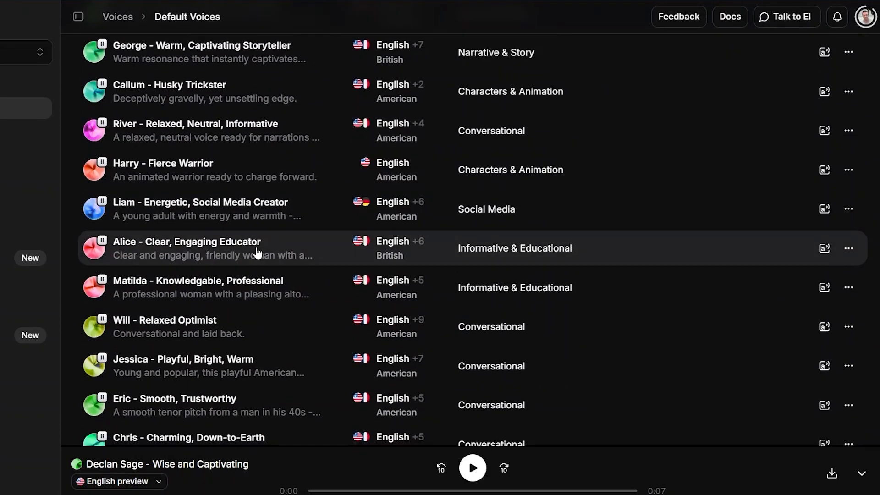
mouse_move(257, 253)
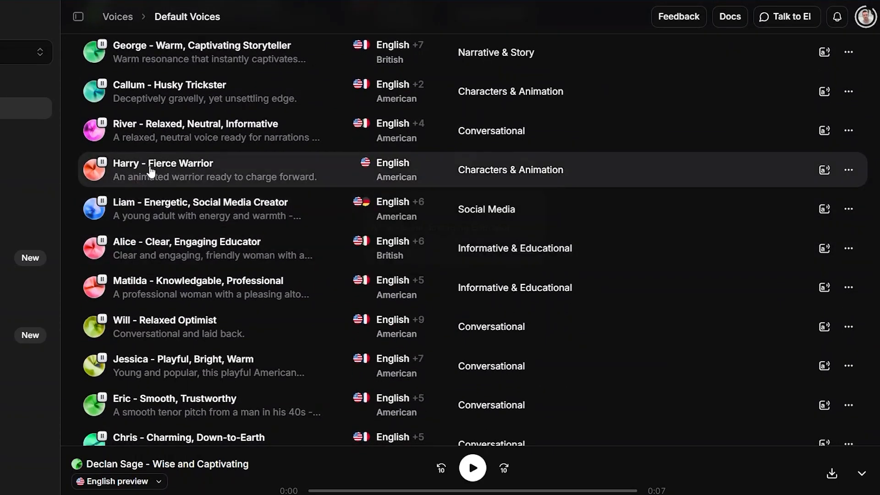
mouse_move(157, 181)
scroll(229, 186, "up", 5)
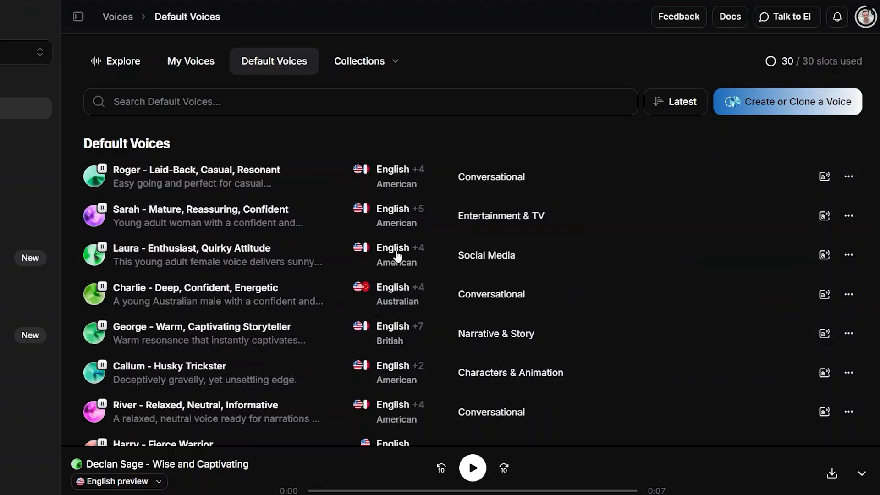
scroll(395, 317, "down", 3)
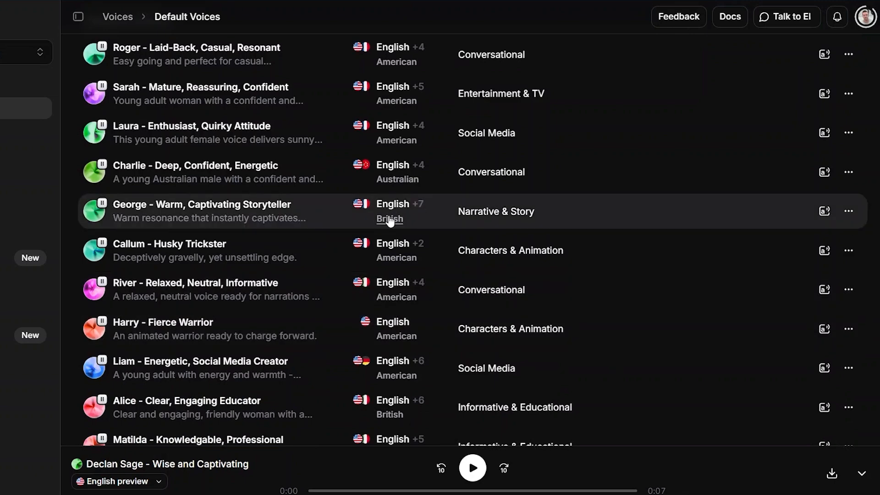
scroll(390, 221, "down", 8)
scroll(390, 221, "up", 10)
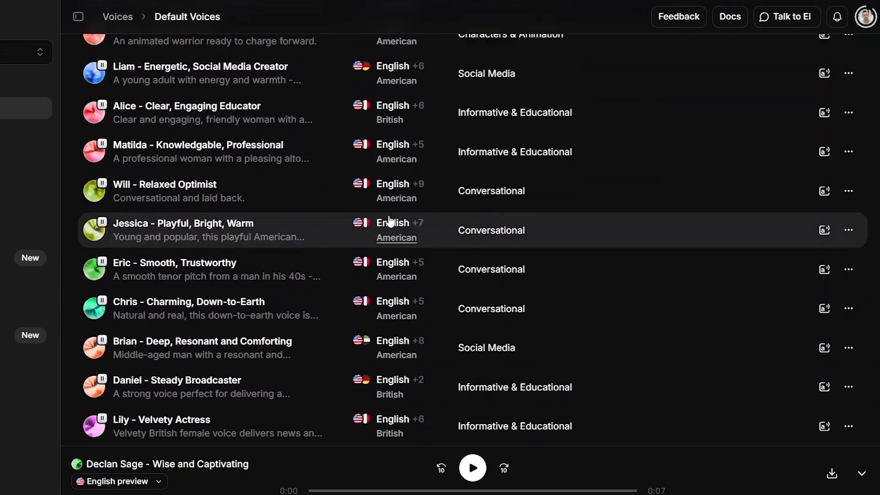
scroll(390, 221, "up", 1)
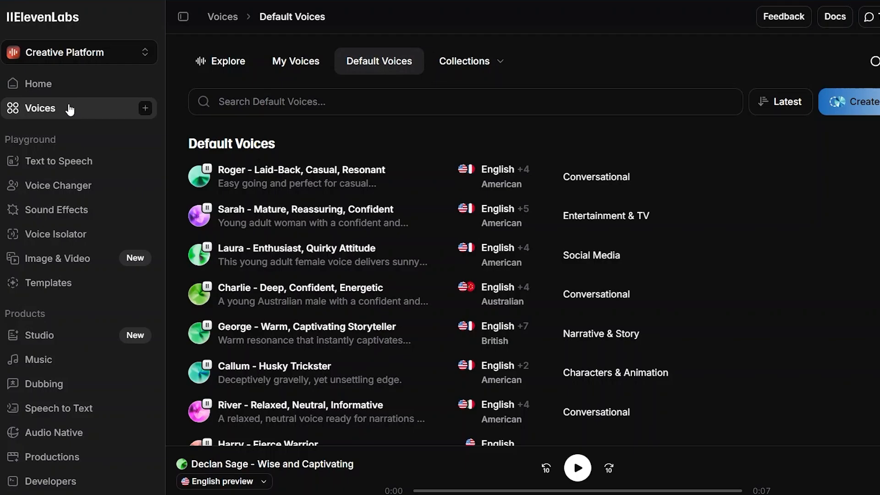
Return to Explore and play the English preview of the "Wise and Captivating" trending voice
left_click(213, 60)
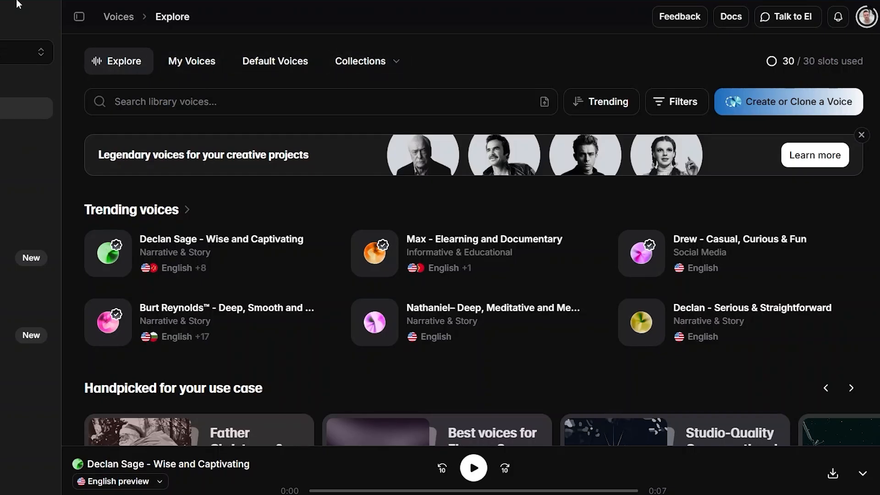
left_click(125, 264)
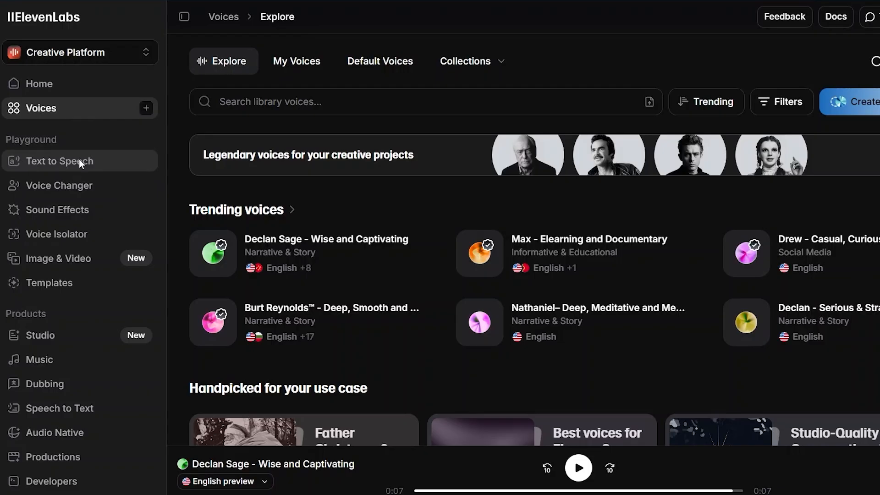
View the Text to Speech workspace and the Voice Changer workspace with their voice and model settings
left_click(79, 159)
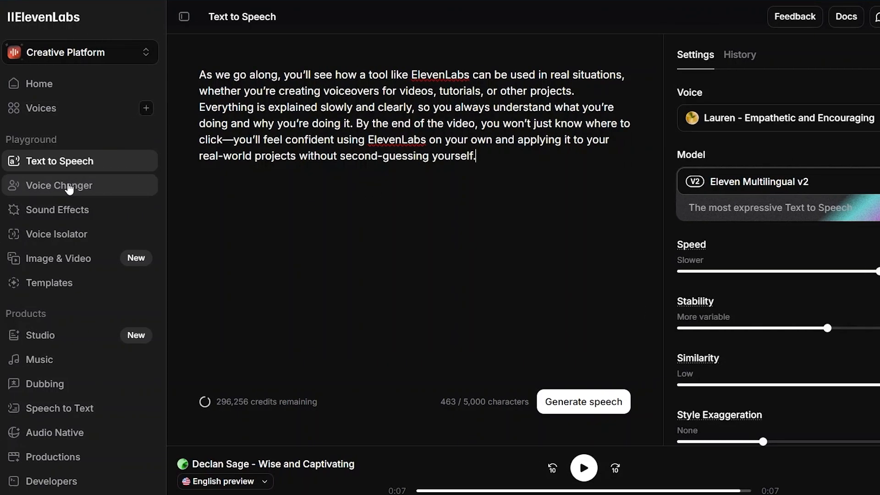
left_click(68, 184)
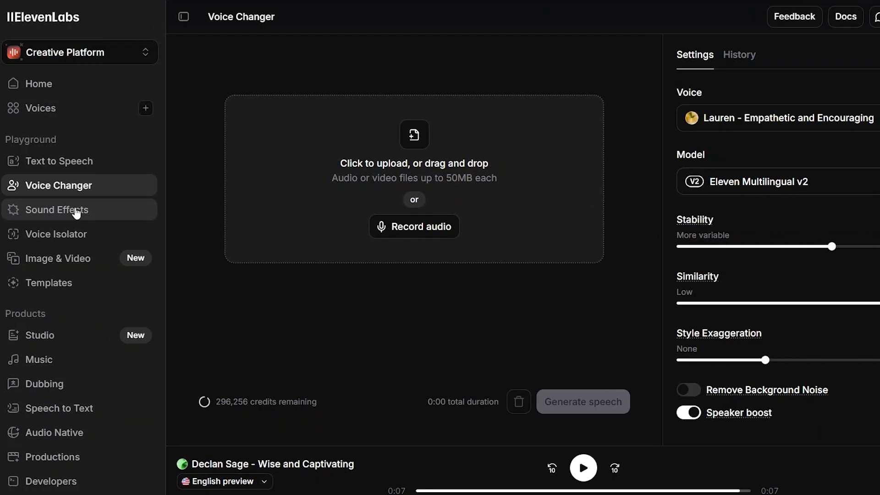
Open Sound Effects and look through the trending sounds in its Explore list
left_click(76, 210)
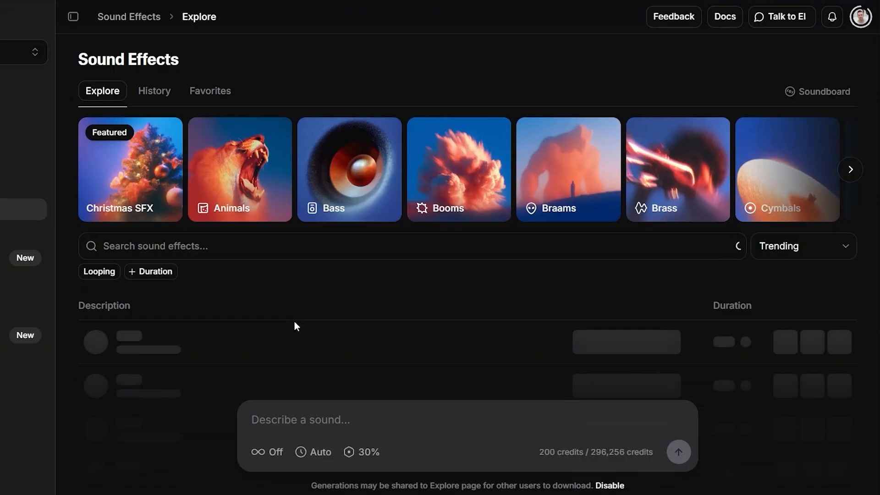
scroll(294, 326, "down", 5)
scroll(296, 327, "down", 2)
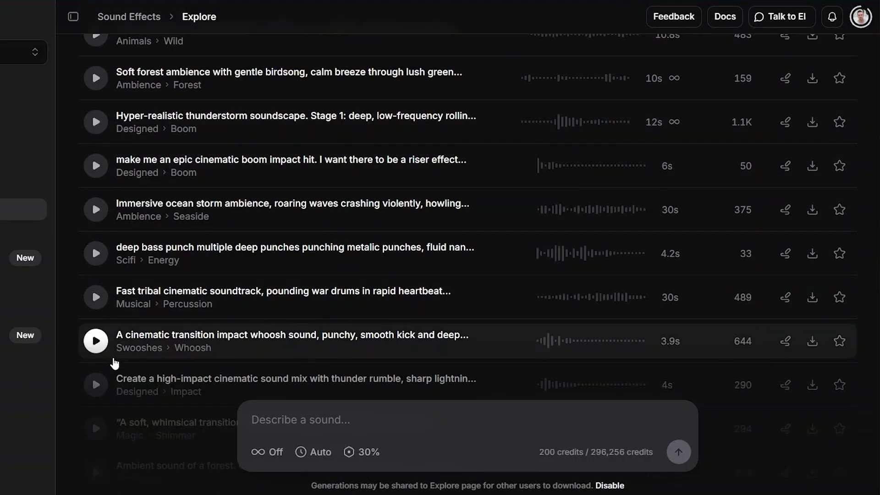
Open Voice Isolator and review its upload area and file history
left_click(62, 232)
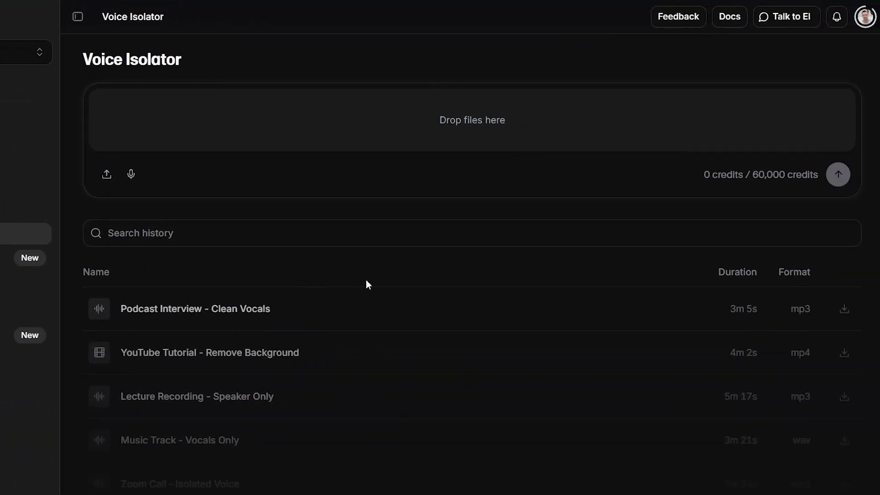
scroll(366, 281, "down", 3)
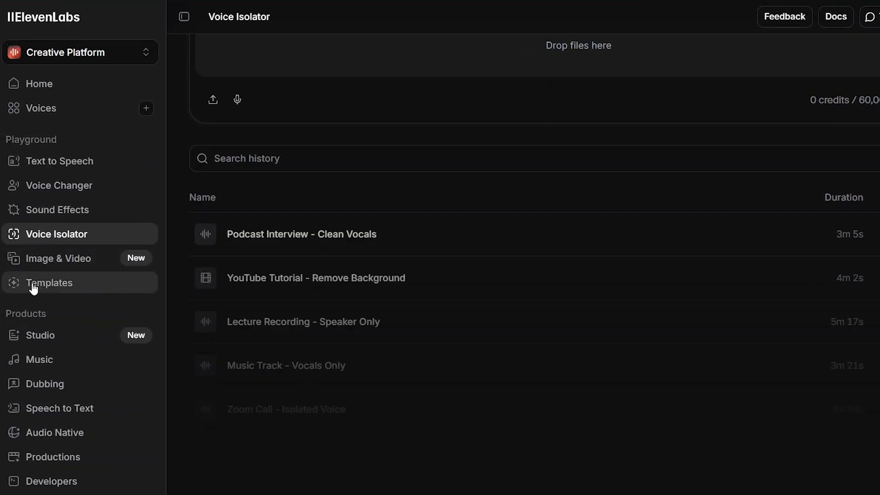
View the Image & Video gallery and browse the image editing examples in Templates
left_click(55, 265)
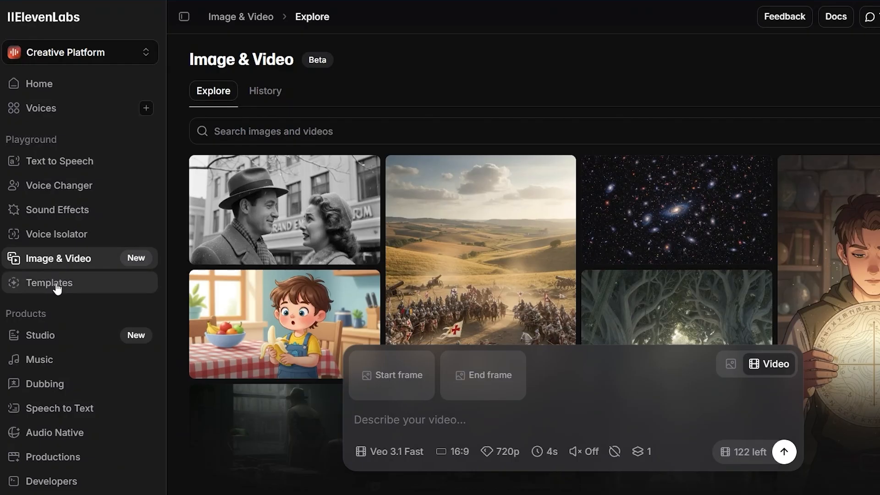
left_click(57, 286)
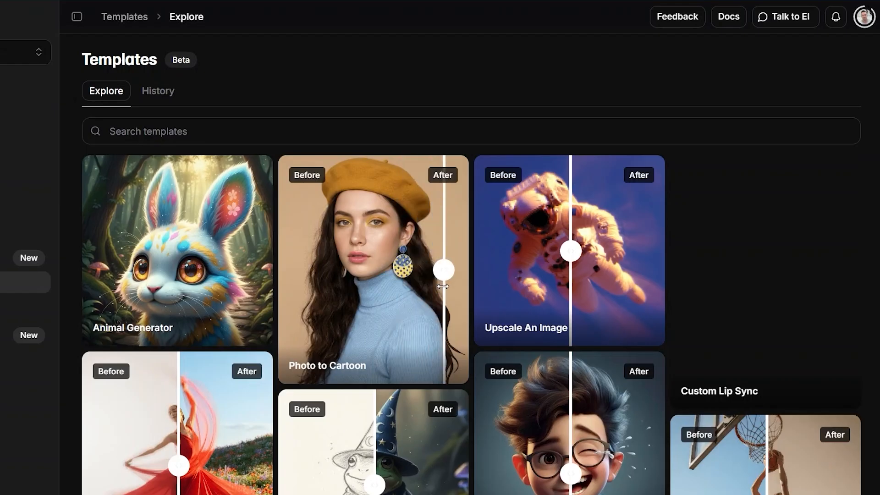
scroll(356, 308, "down", 3)
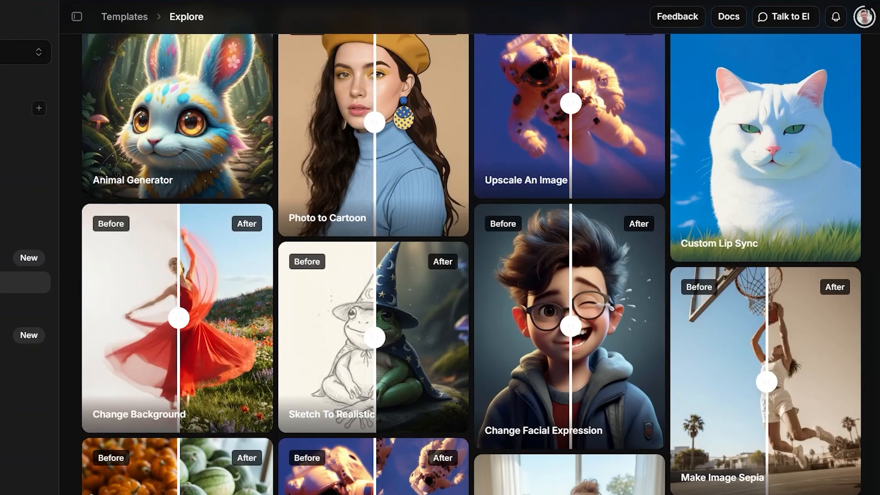
Open Studio and review its audio and video project options and the recent projects
left_click(9, 333)
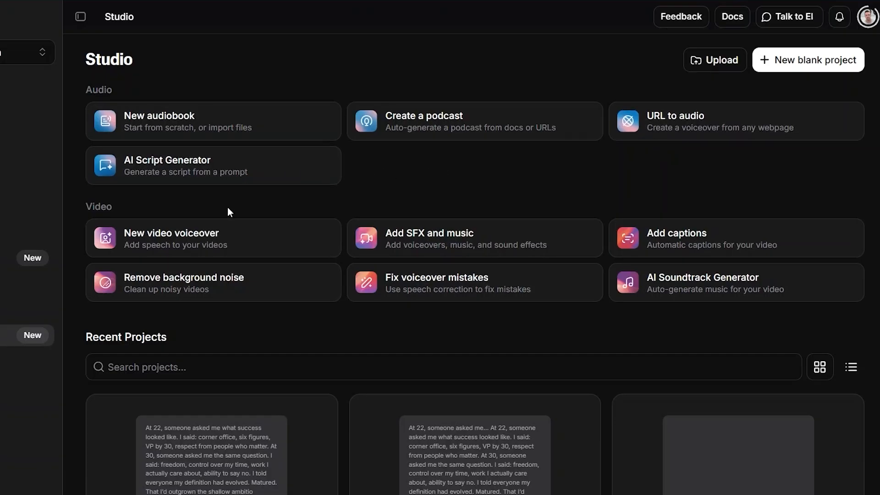
scroll(227, 207, "down", 2)
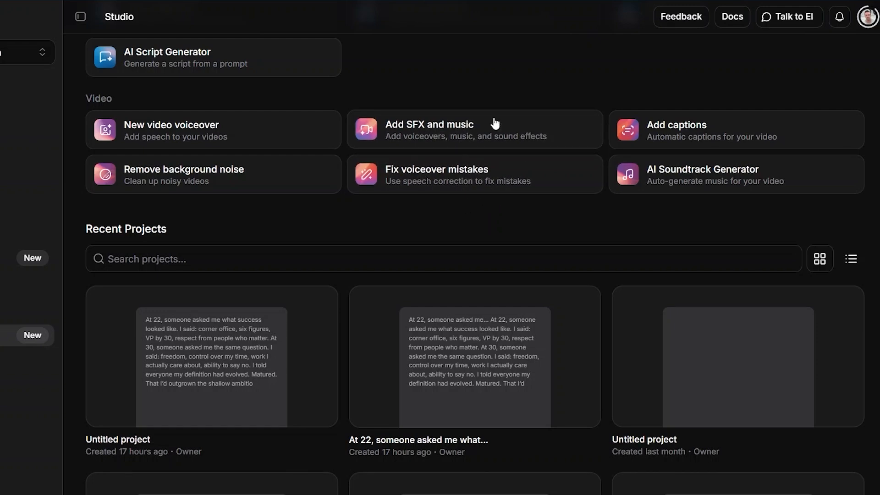
Open Music and browse the trending, newest, genre, most remixed and Christmas tracks in its Explore view
scroll(495, 124, "up", 3)
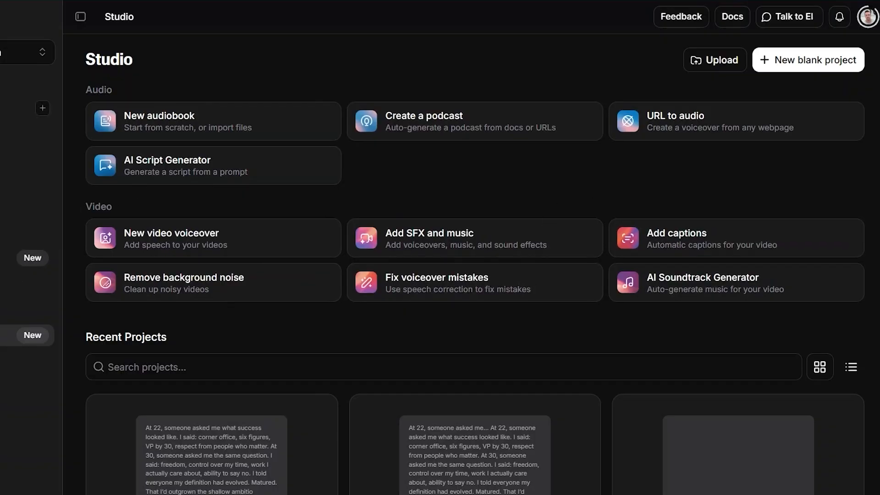
left_click(50, 361)
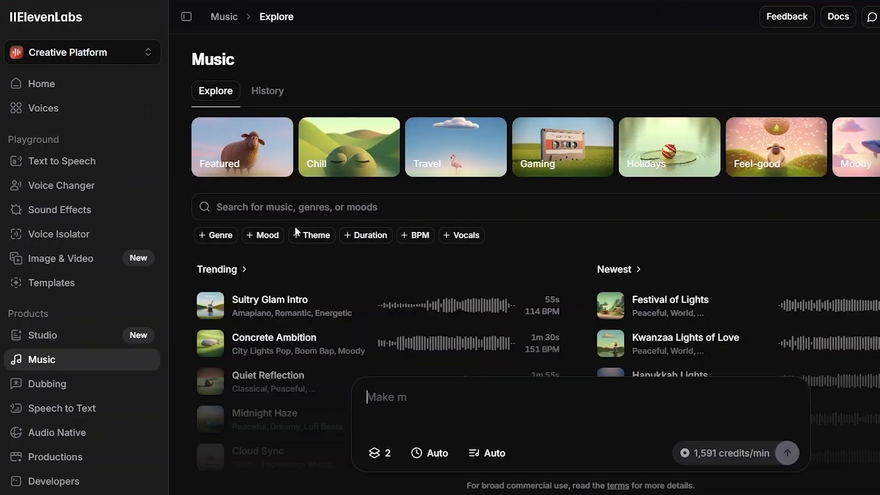
scroll(311, 251, "down", 5)
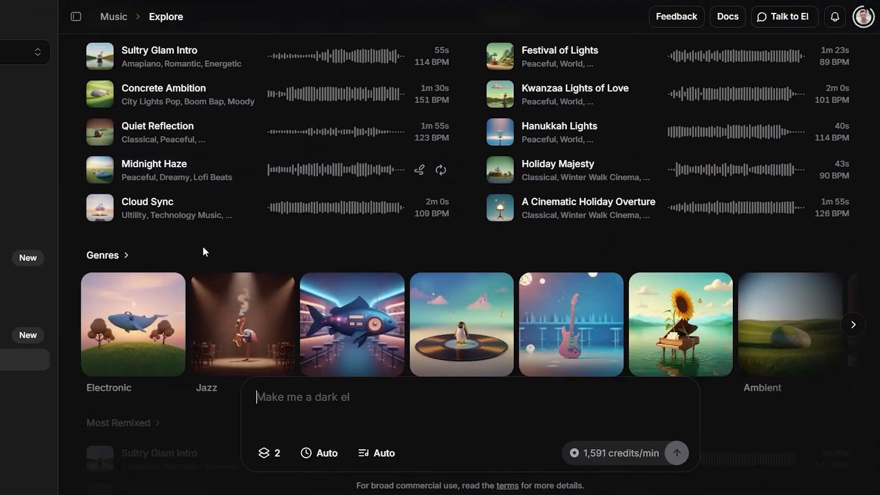
scroll(380, 298, "down", 5)
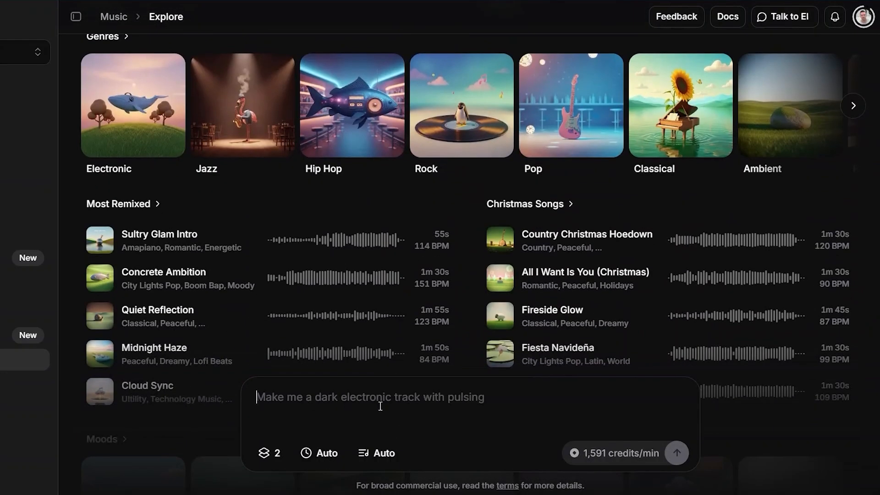
scroll(420, 260, "down", 1)
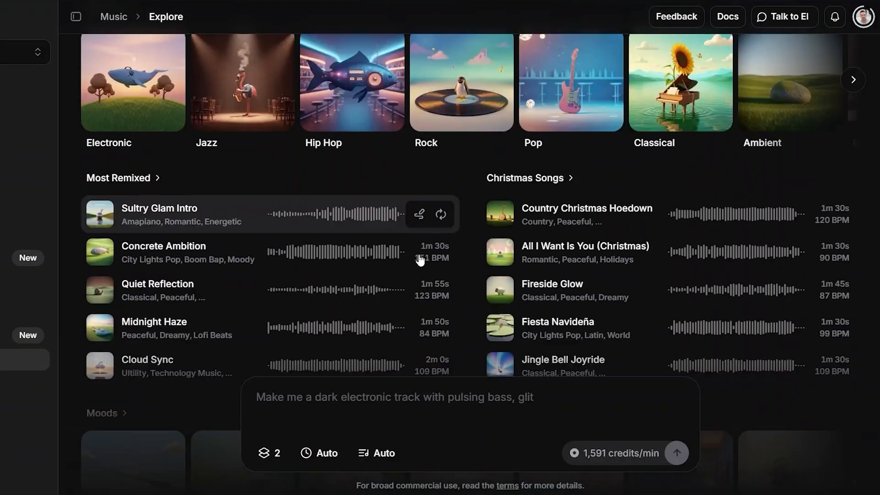
scroll(421, 260, "up", 4)
scroll(420, 259, "up", 9)
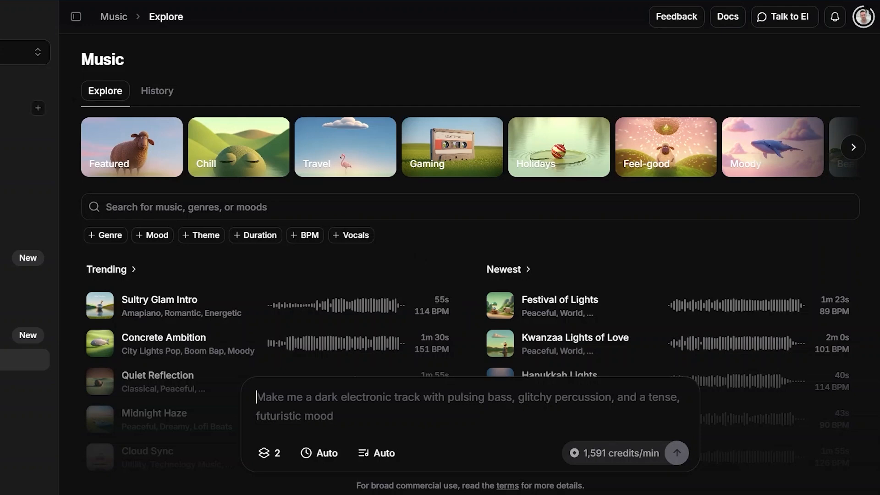
Open Dubbing and review its learning resources and the list of recent dubs
left_click(55, 387)
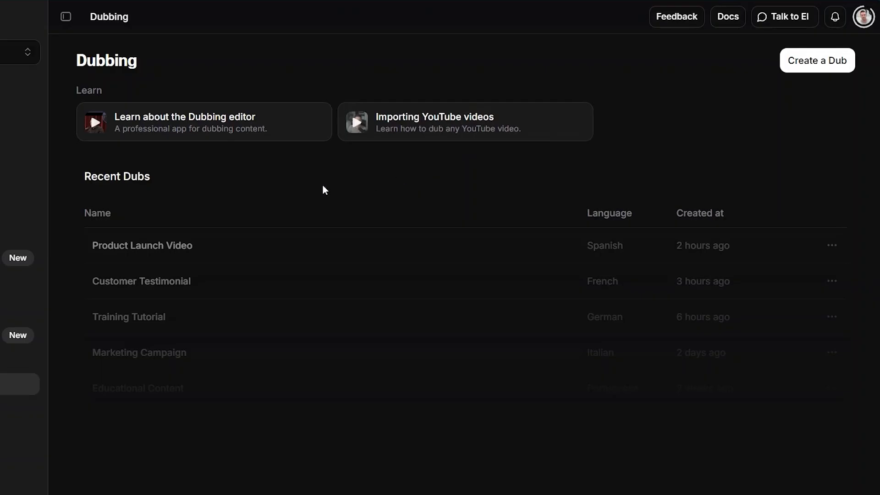
scroll(323, 190, "down", 1)
scroll(323, 190, "up", 1)
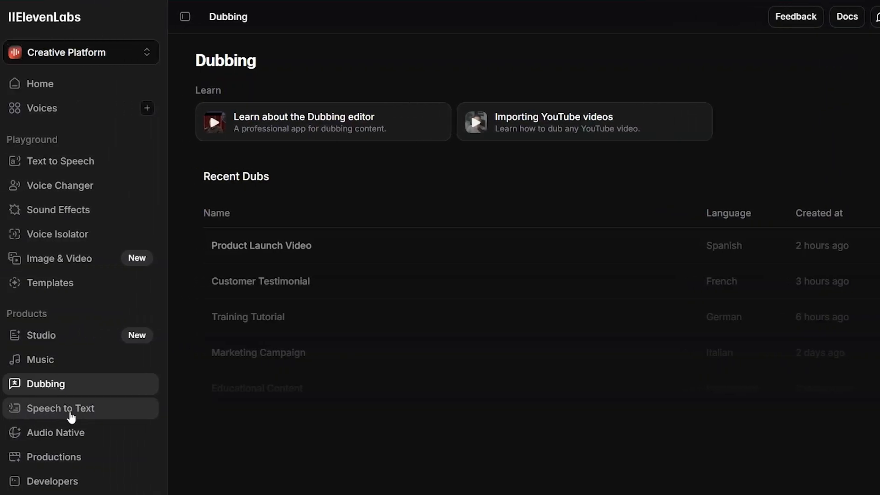
Open Speech to Text and review the upload, language, audio event and subtitle options for transcribing files
left_click(71, 415)
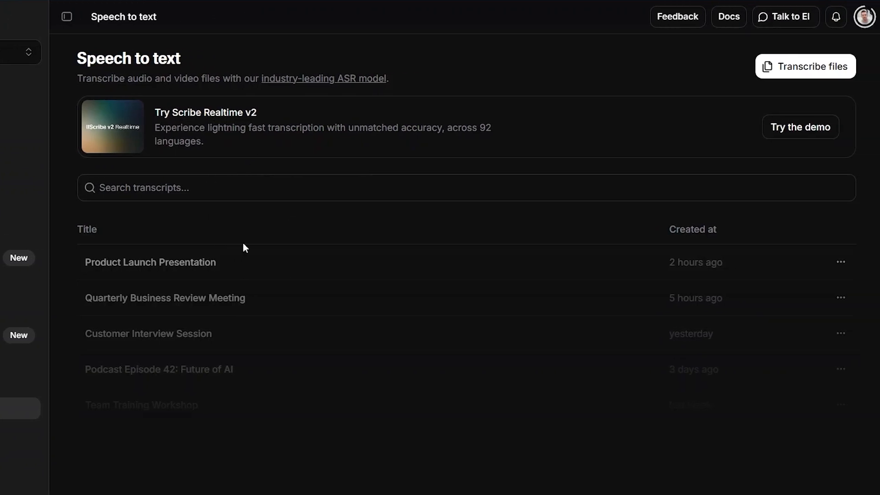
left_click(814, 68)
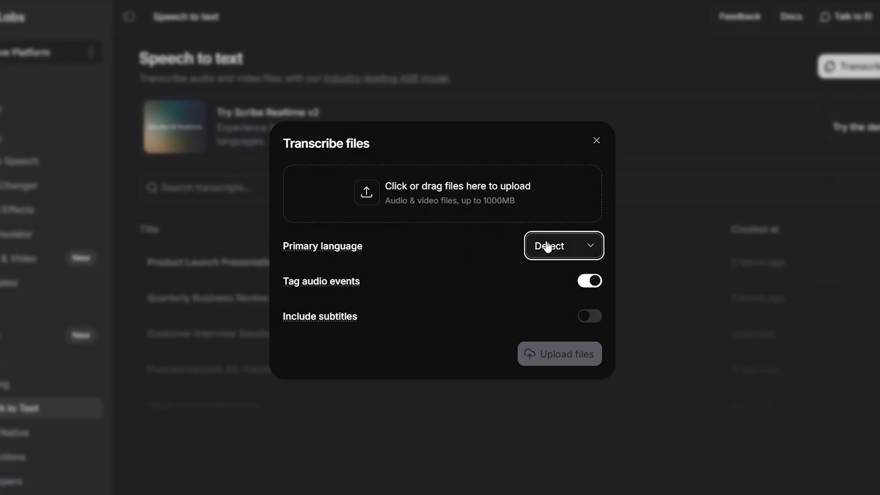
mouse_move(290, 290)
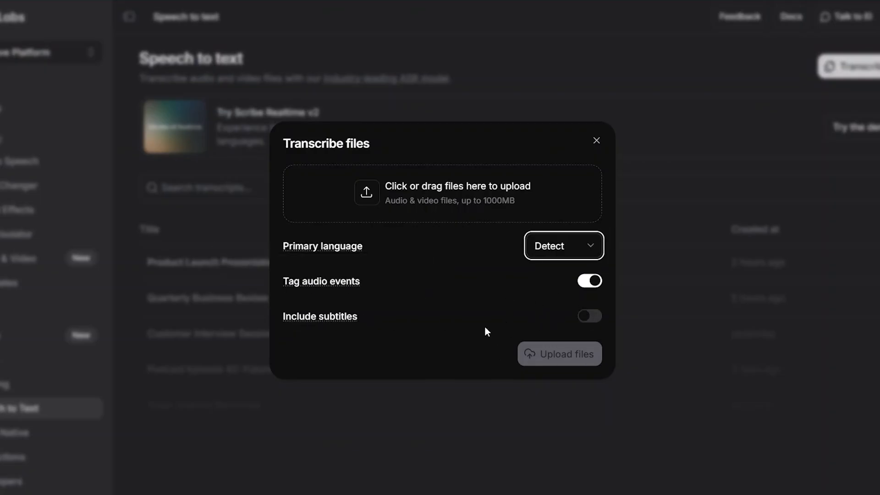
left_click(597, 141)
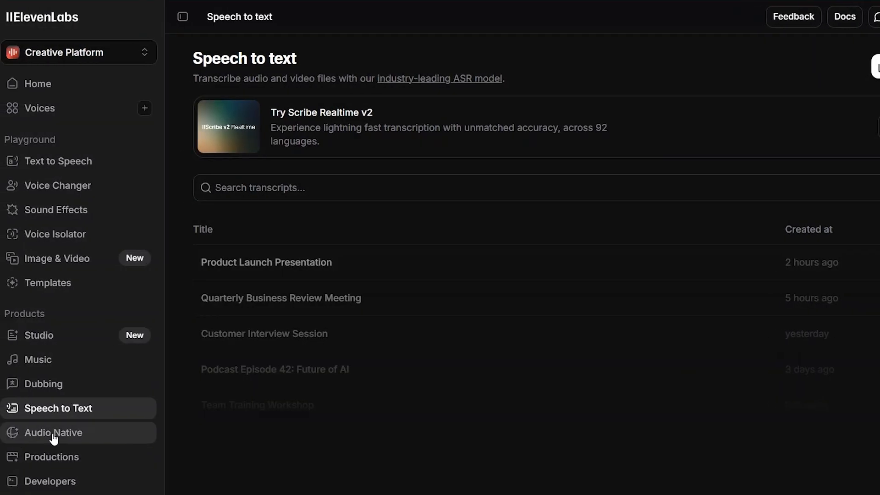
View the Audio Native page and look through the order types in Productions, including the early access option for Audiobook
left_click(53, 433)
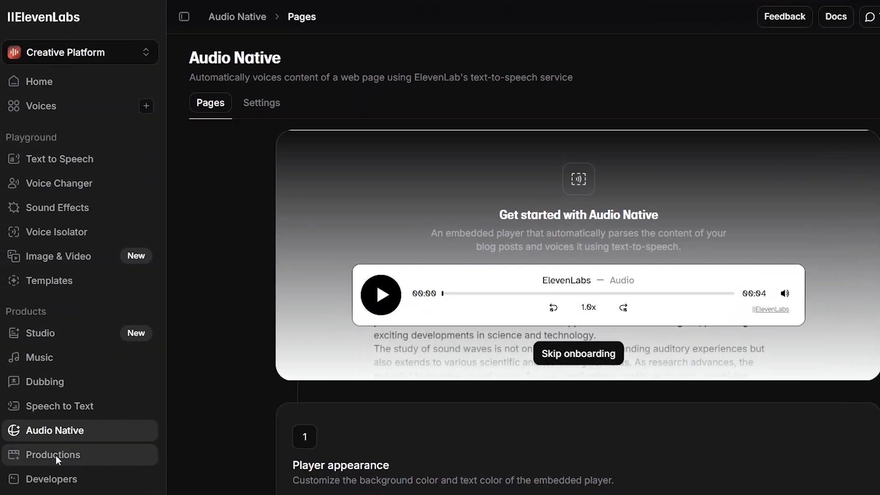
left_click(55, 457)
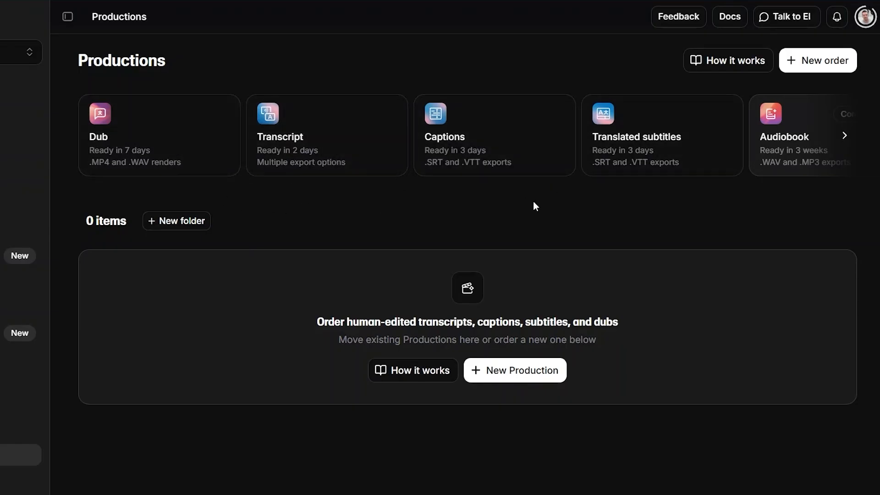
scroll(556, 176, "right", 2)
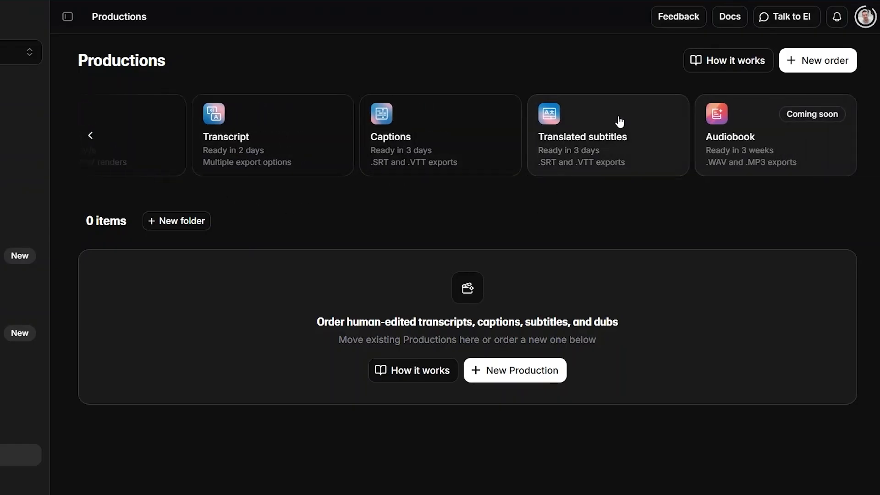
left_click(823, 115)
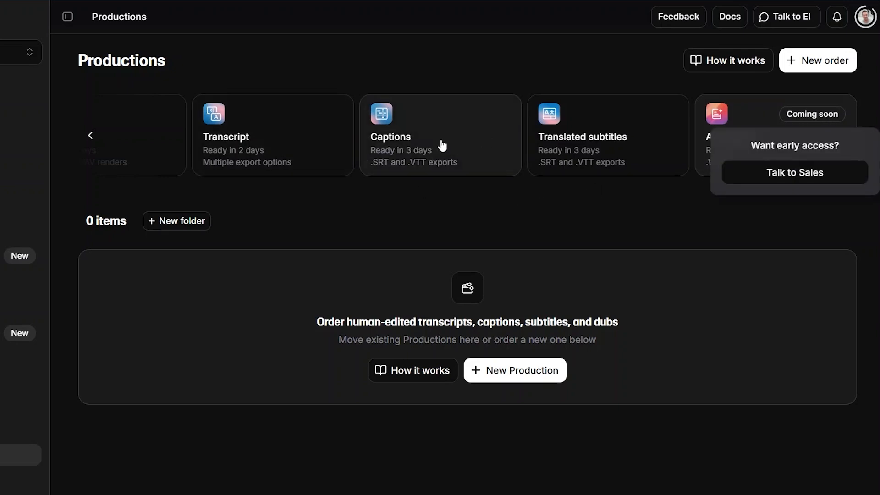
scroll(443, 146, "left", 2)
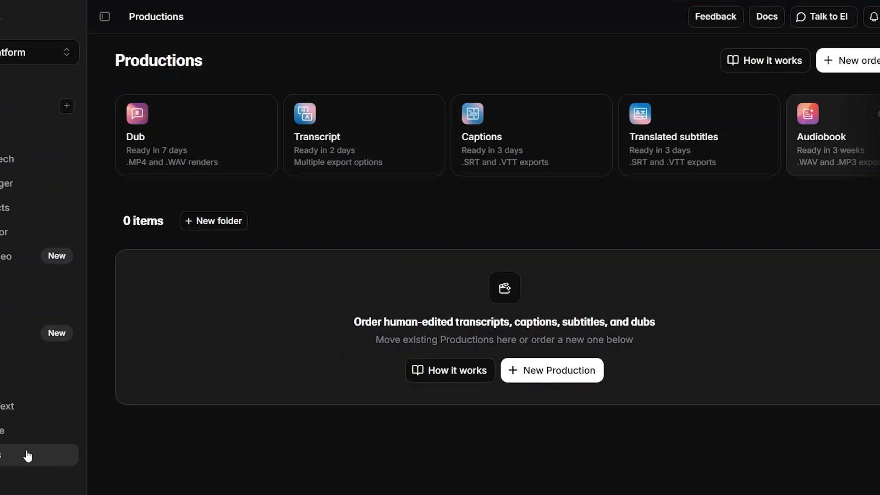
Open the Developers overview and review the API quickstart code and quick links
left_click(70, 479)
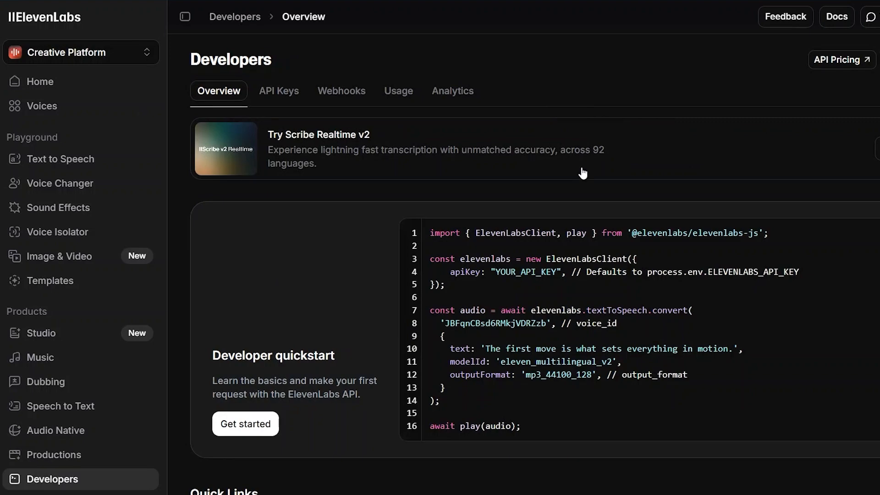
scroll(617, 105, "down", 3)
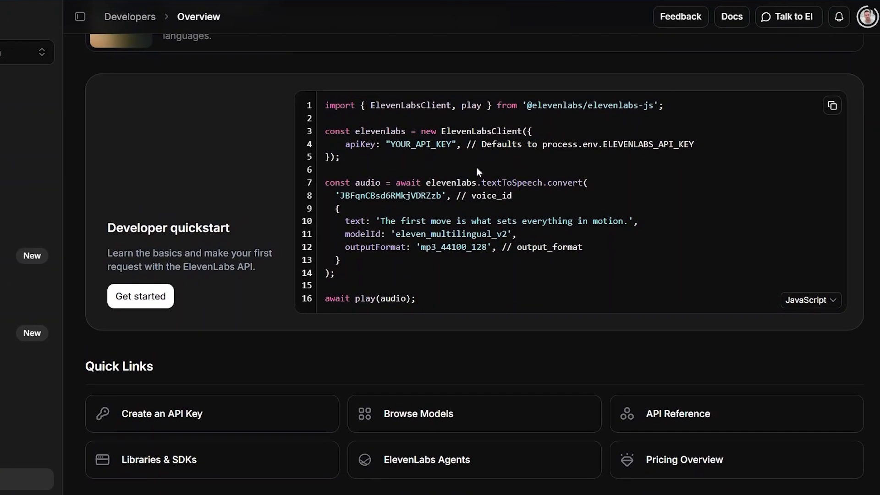
scroll(477, 169, "up", 3)
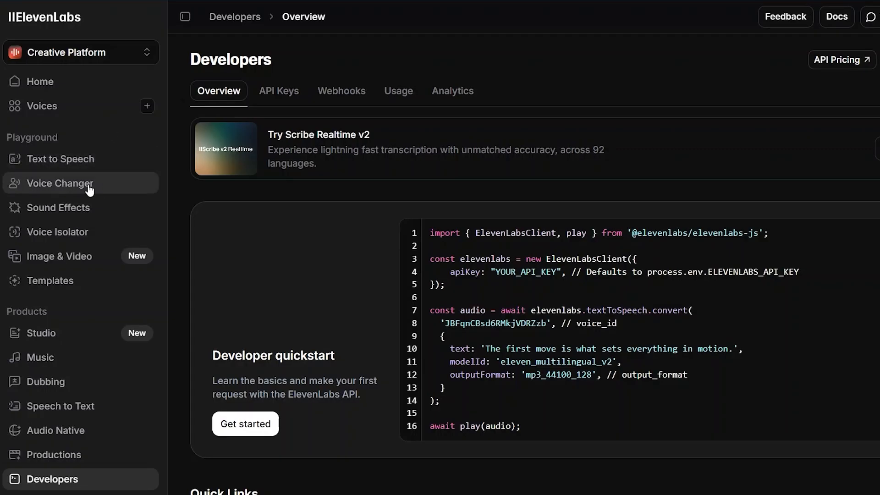
Open Text to Speech, delete all the existing script text and collapse the navigation sidebar
left_click(64, 159)
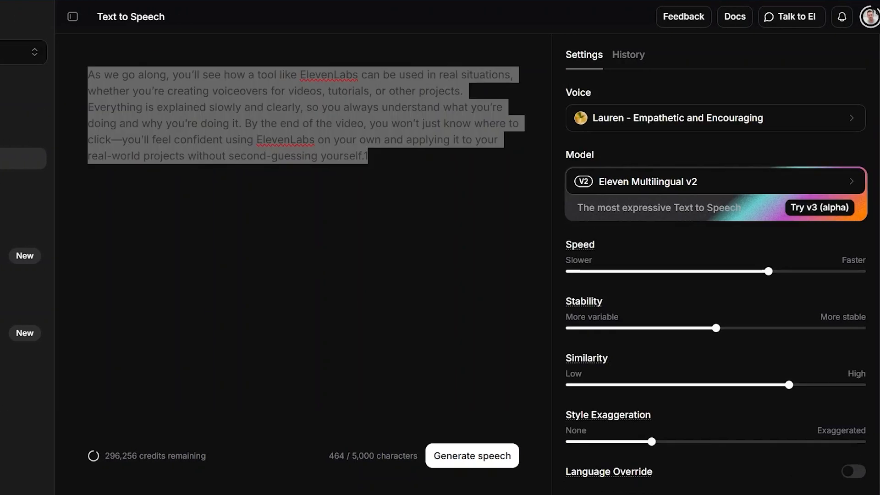
left_click(536, 64)
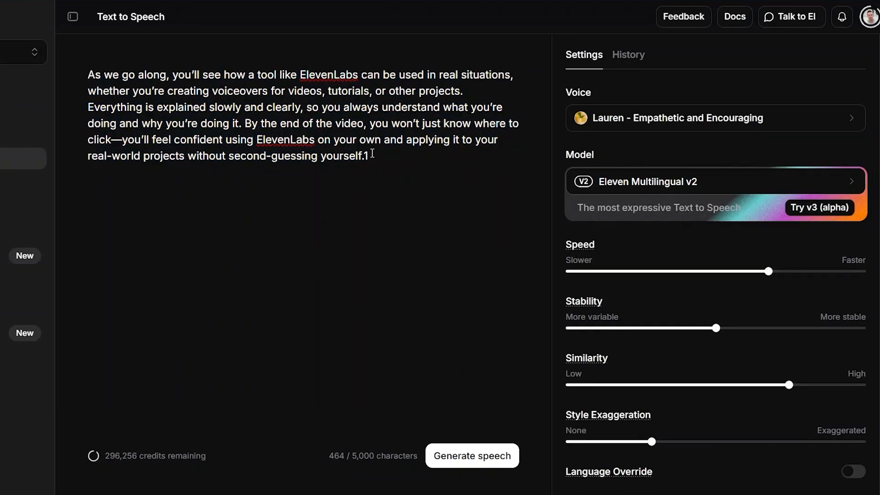
left_click_drag(372, 153, 82, 76)
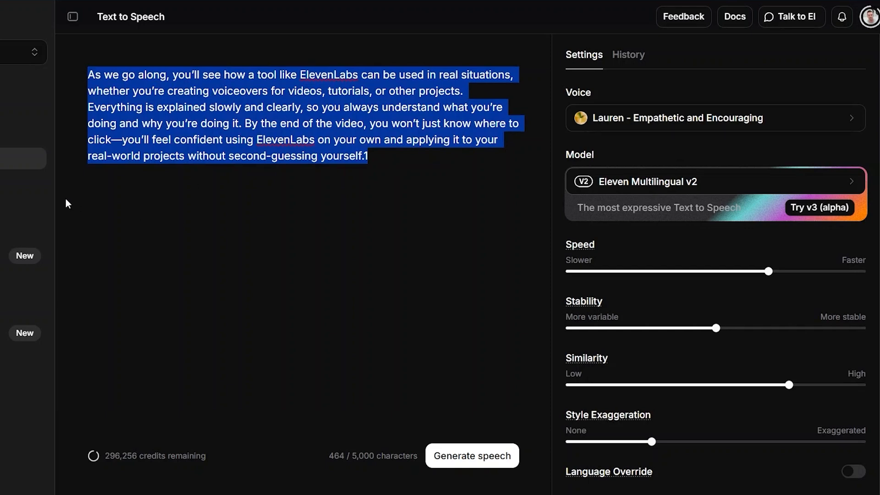
key("BackSpace")
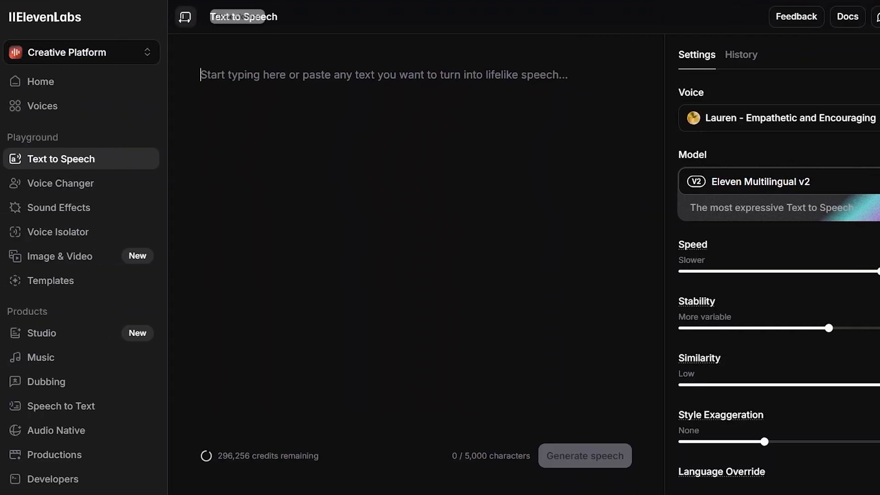
left_click(185, 17)
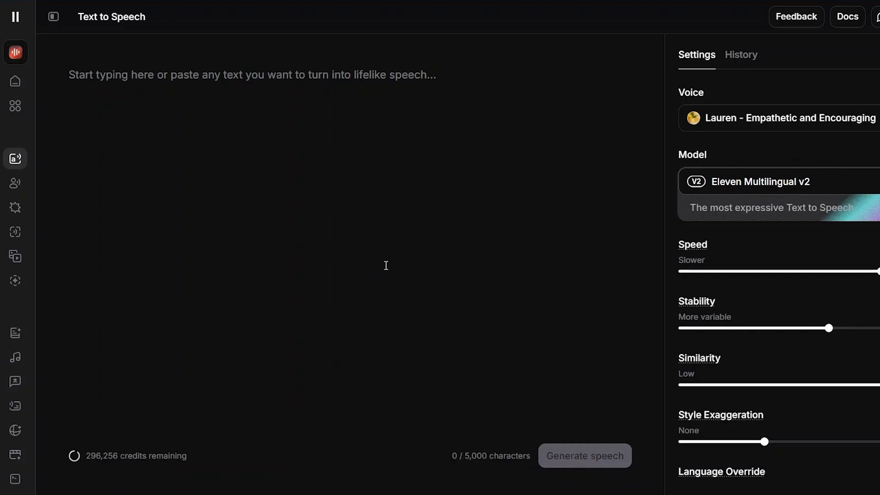
type("12")
key("BackSpace")
key("BackSpace")
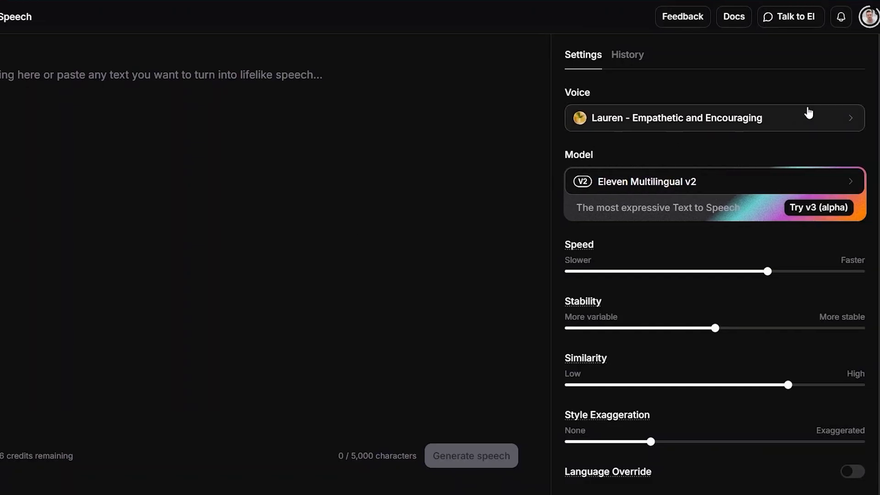
Open the voice selection for Text to Speech and browse the recently used, default, library, professional and cloned voices
left_click(855, 126)
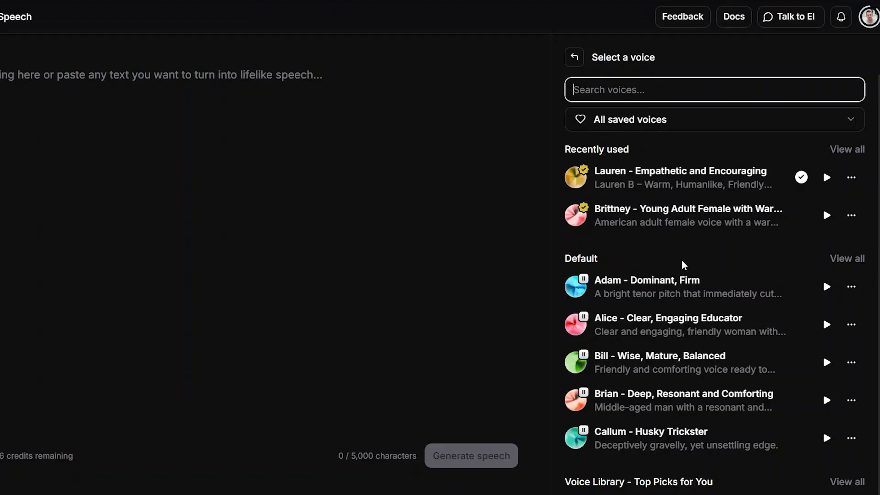
scroll(683, 265, "down", 5)
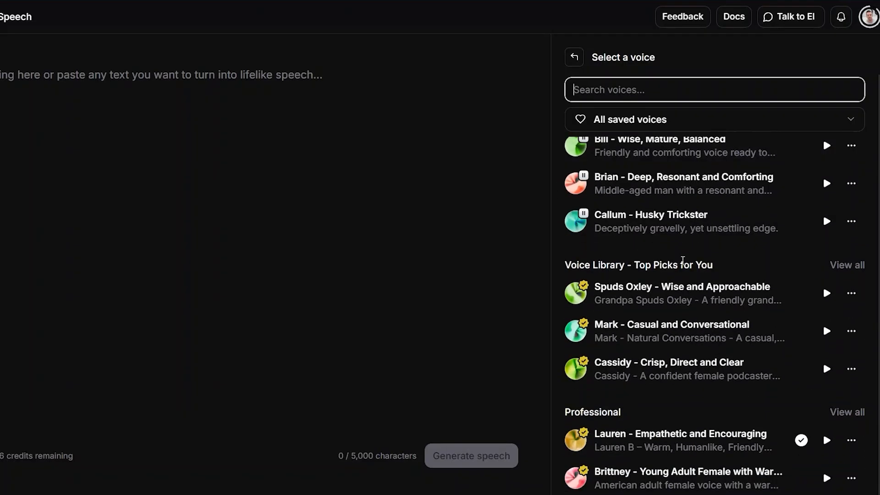
scroll(683, 260, "up", 2)
scroll(682, 263, "down", 4)
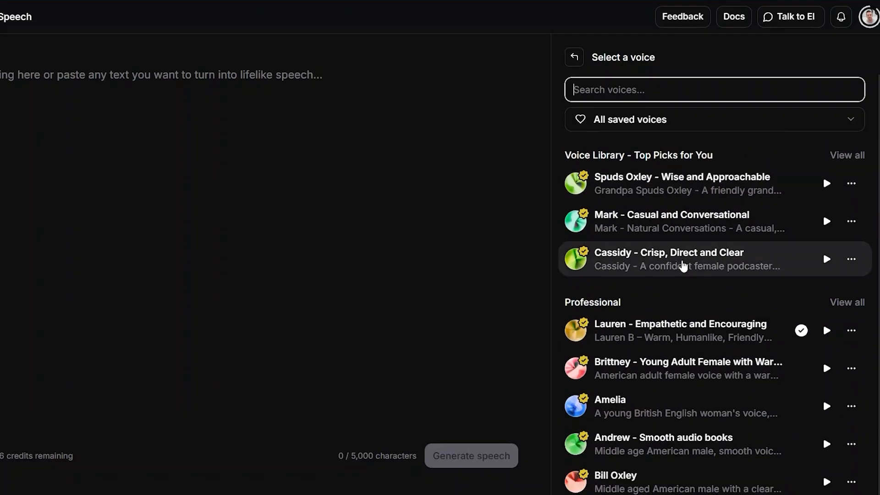
scroll(683, 265, "down", 4)
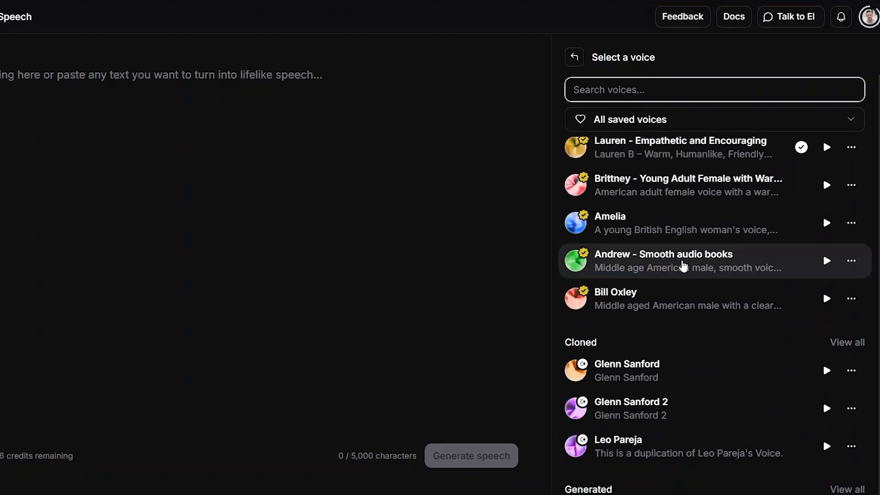
scroll(683, 265, "up", 9)
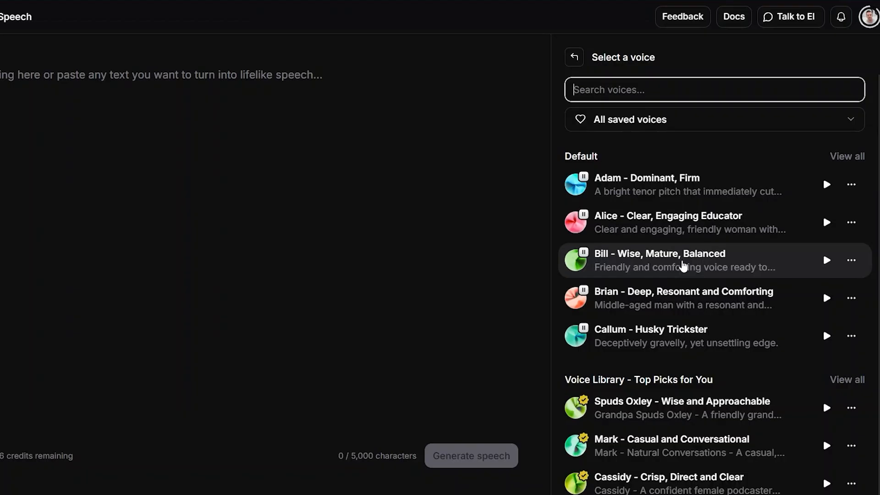
scroll(683, 265, "up", 2)
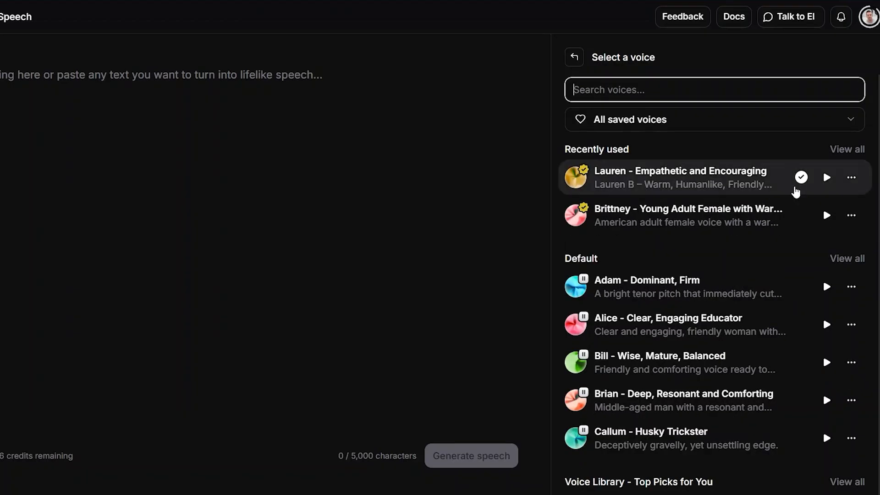
Preview the recently used voices "Lauren - Empathetic and Encouraging" and "Brittney - Young Adult Female"
left_click(827, 179)
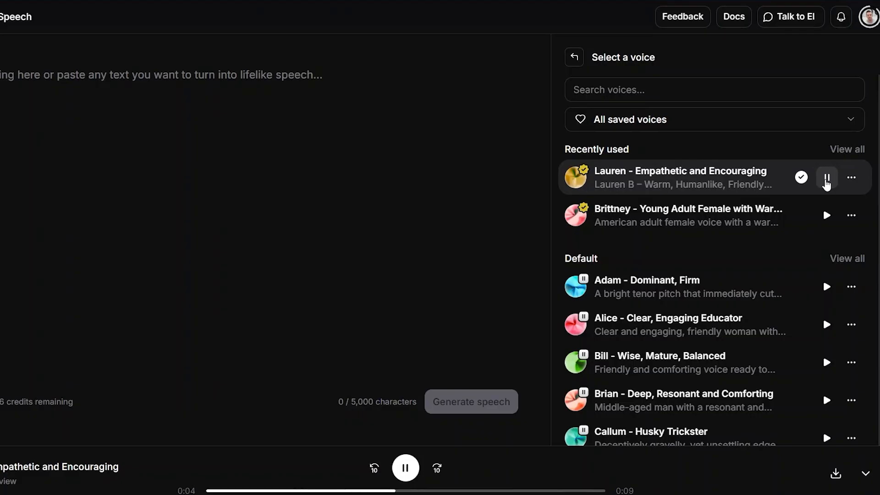
left_click(827, 179)
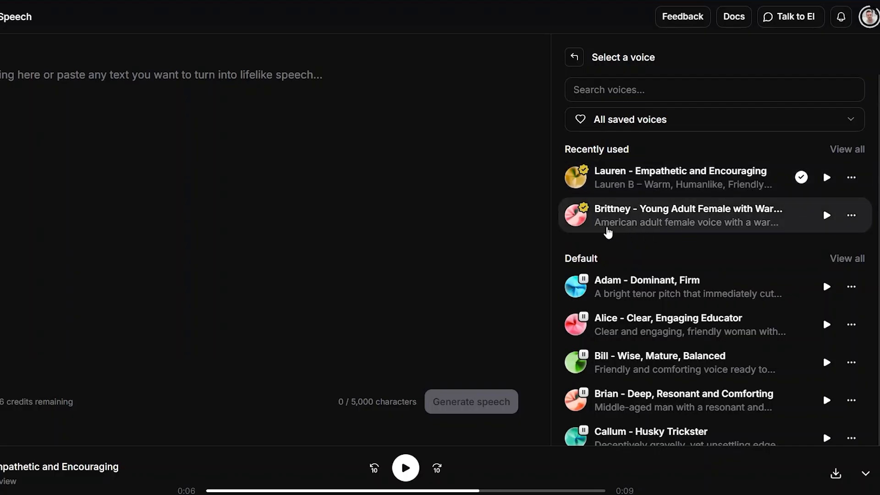
left_click(827, 215)
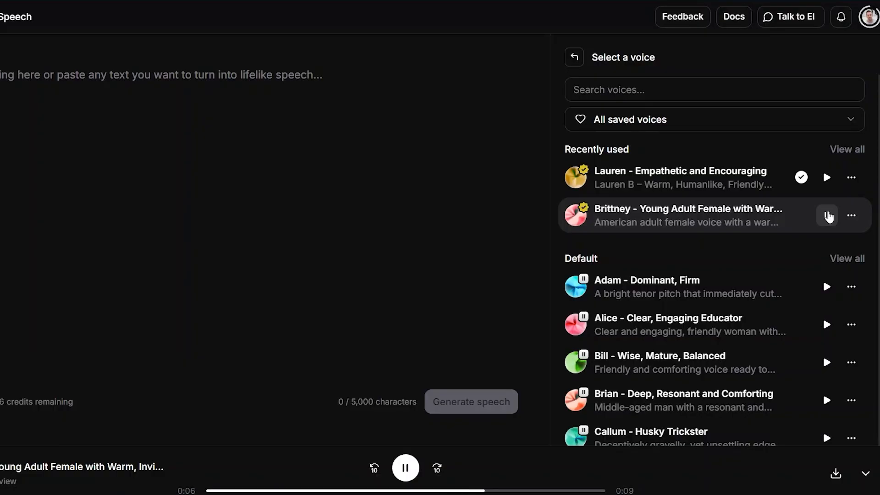
Stop the Brittney preview and preview the default voices "Adam - Dominant, Firm" and "Alice - Clear, Engaging Educator"
left_click(827, 215)
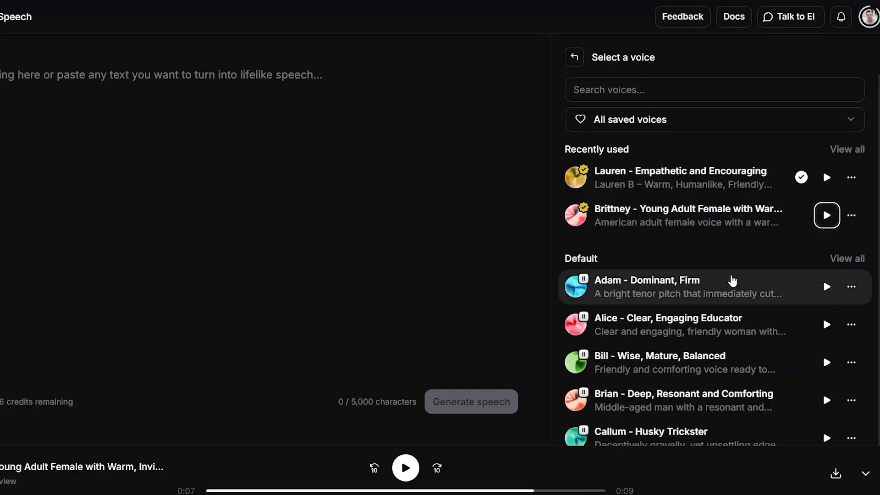
scroll(731, 280, "down", 2)
scroll(731, 281, "down", 3)
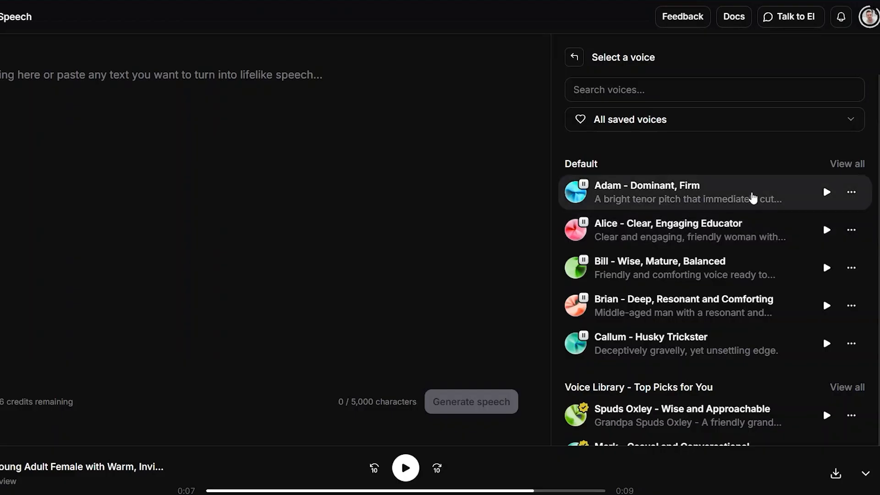
left_click(825, 195)
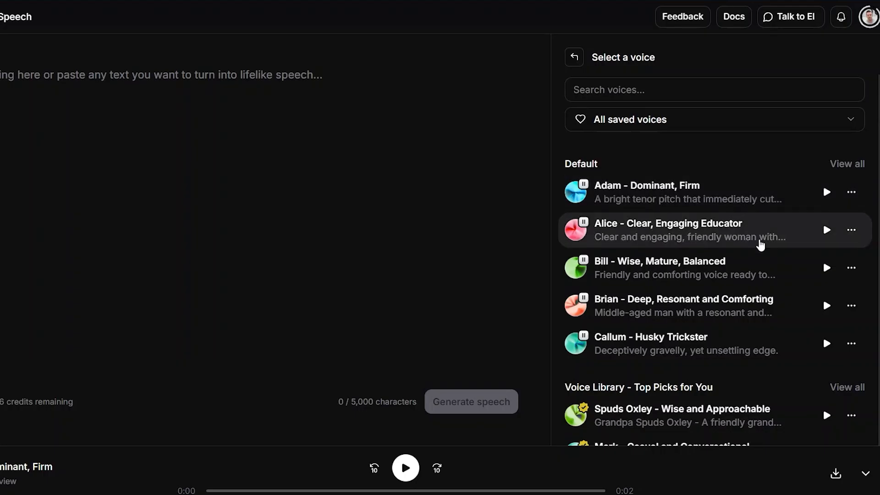
left_click(828, 231)
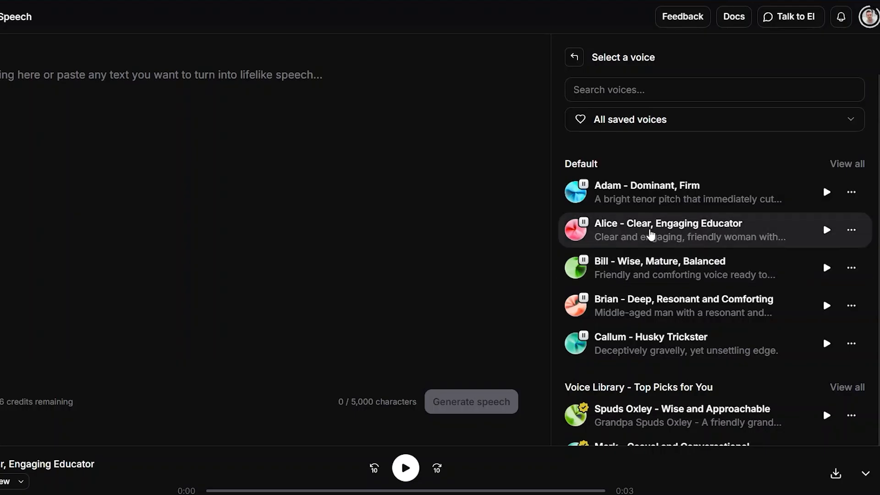
Browse the remaining saved voice groups and return to the speech settings, keeping "Lauren - Empathetic and Encouraging" as the voice
scroll(709, 315, "down", 6)
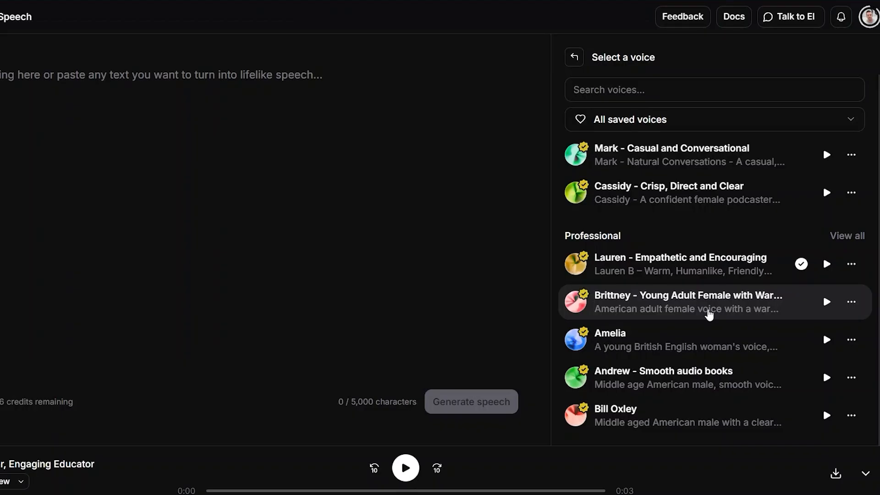
scroll(709, 316, "down", 1)
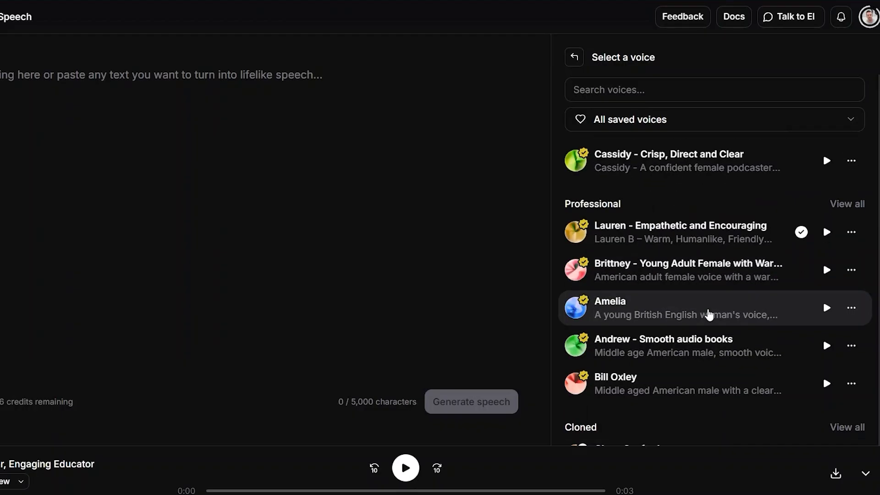
scroll(709, 316, "down", 3)
scroll(709, 315, "up", 6)
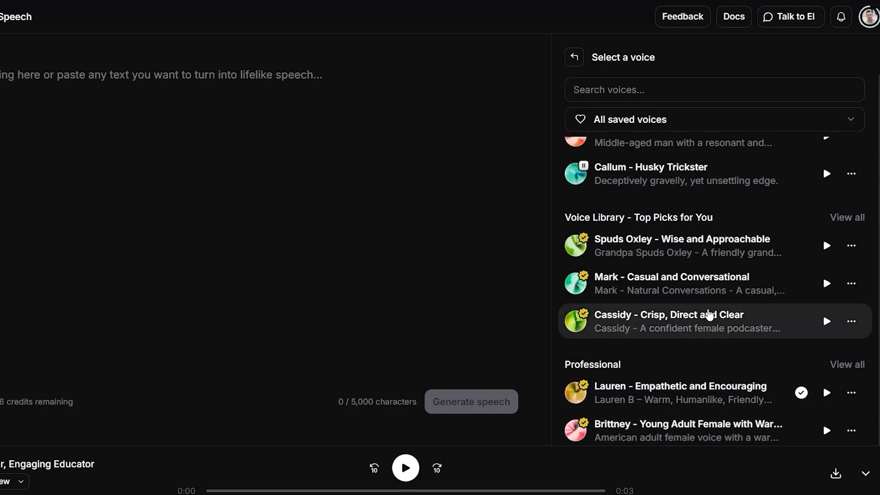
scroll(709, 315, "up", 4)
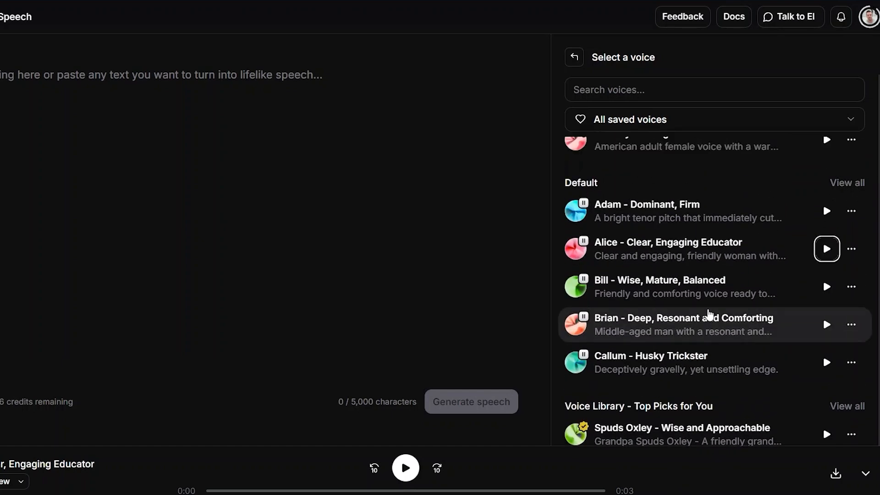
scroll(709, 316, "up", 2)
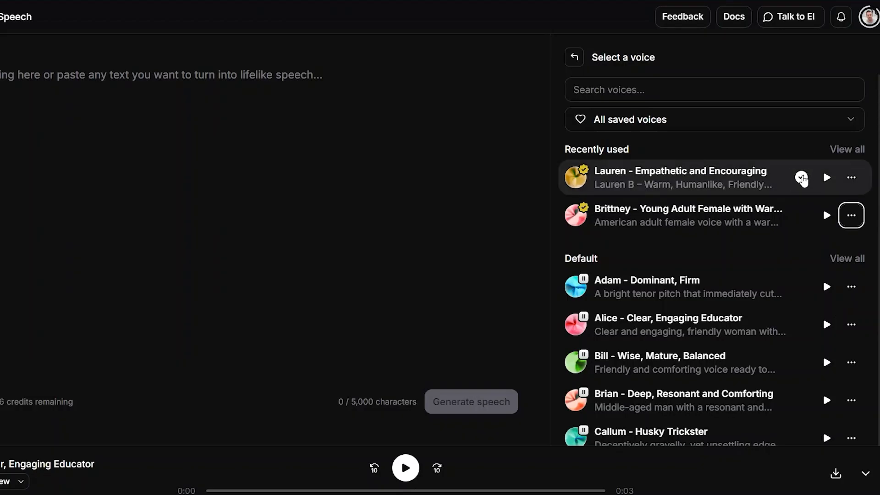
left_click(573, 57)
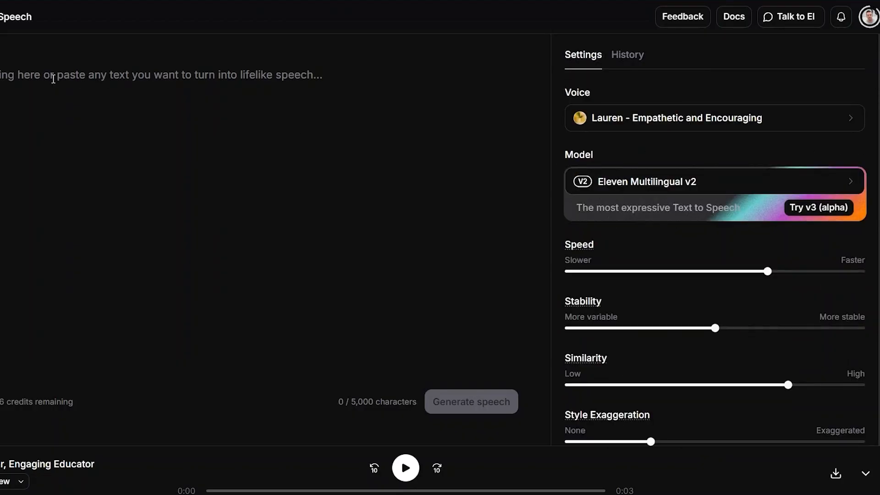
Insert the script paragraph from "As we go along, you’ll see how a tool like ElevenLabs" to "without second-guessing yourself.", without stray characters
left_click(48, 78)
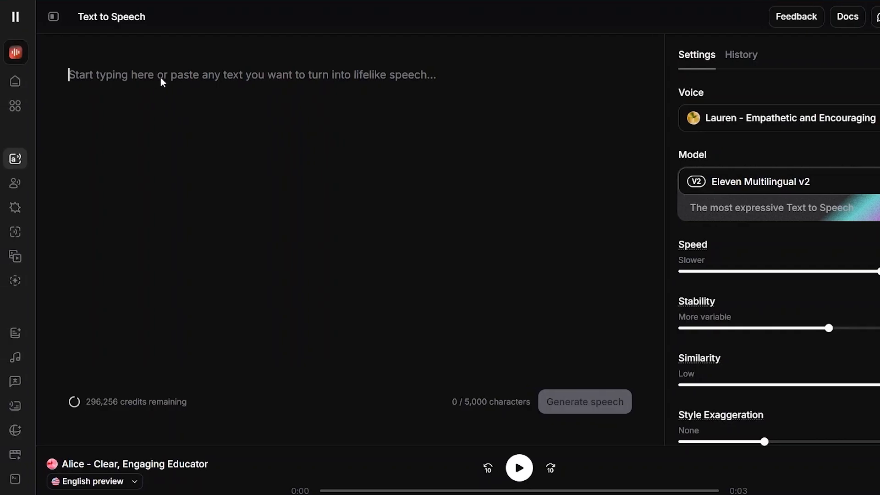
type("As we go along, you’ll see how a tool like ElevenLabs can be used in real situations, whether you’re creating voiceovers for videos, tutorials, or other projects. Everything is explained slowly and clearly, so you always understand what you’re doing and why you’re doing it. By the end of the video, you won’t just know where to click—you’ll feel confident using ElevenLabs on your own and applying it to your real-world projects without second-guessing yourself.")
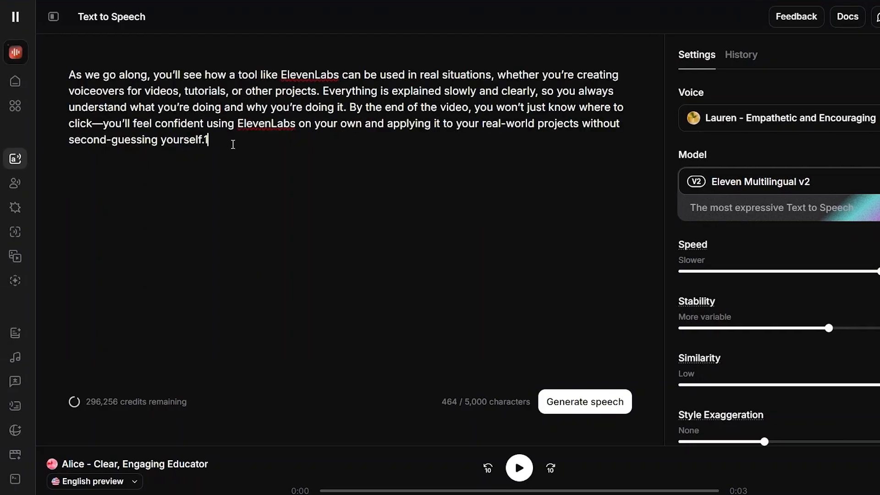
key("BackSpace")
type("'")
key("BackSpace")
type("lk")
key("BackSpace")
key("BackSpace")
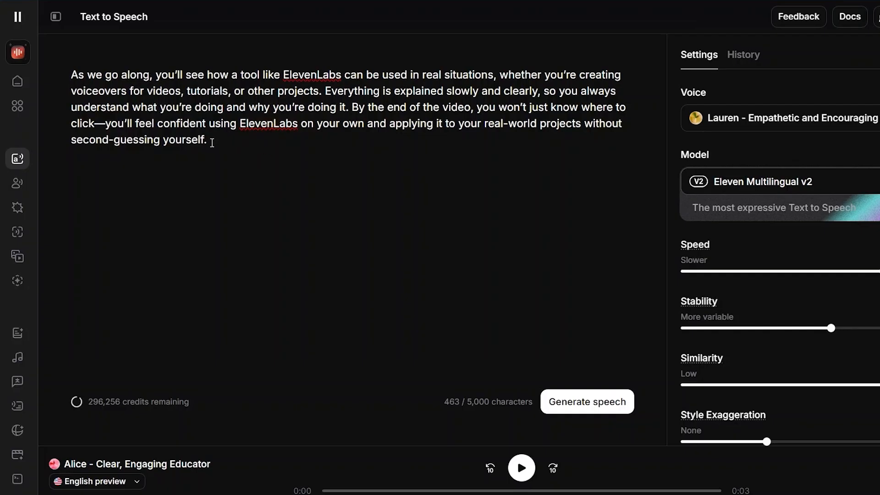
type("1")
key("BackSpace")
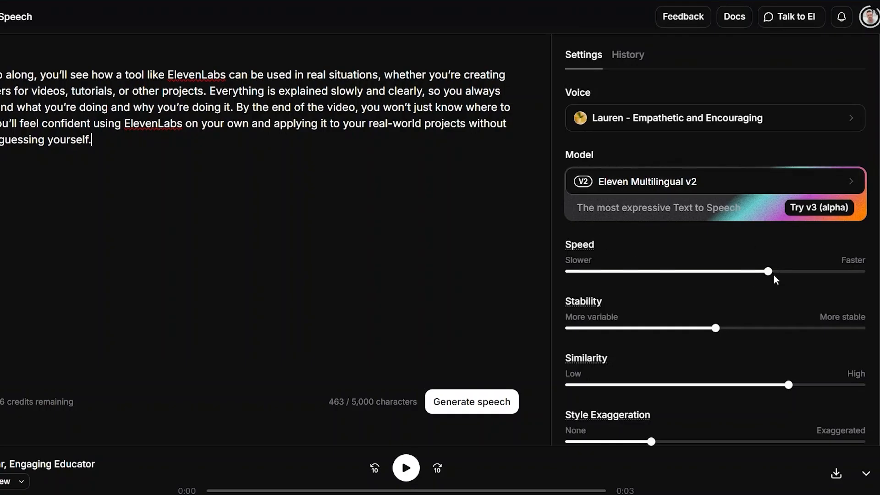
Reset the voice settings to their default values, generate the speech from the script and pause its playback
scroll(774, 273, "down", 2)
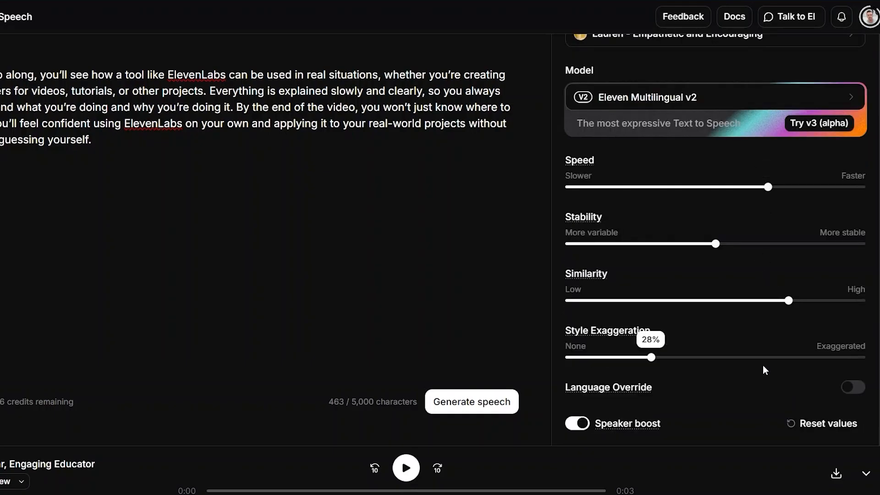
left_click(820, 424)
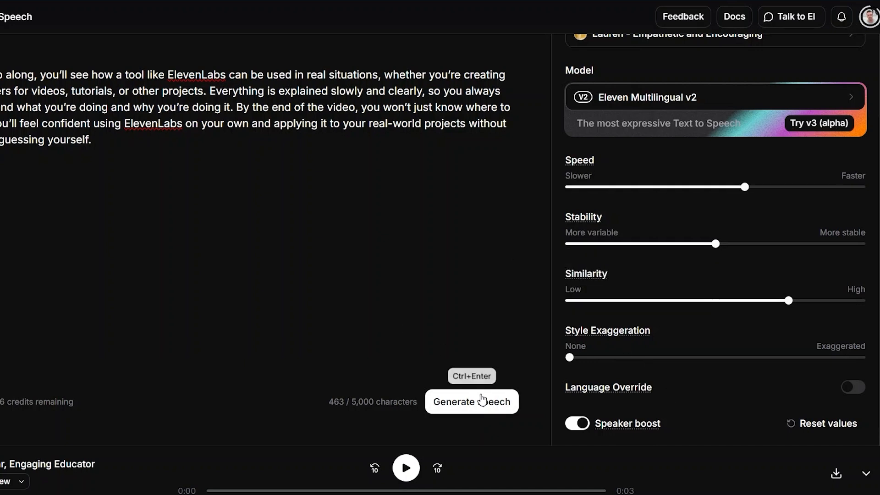
left_click(474, 408)
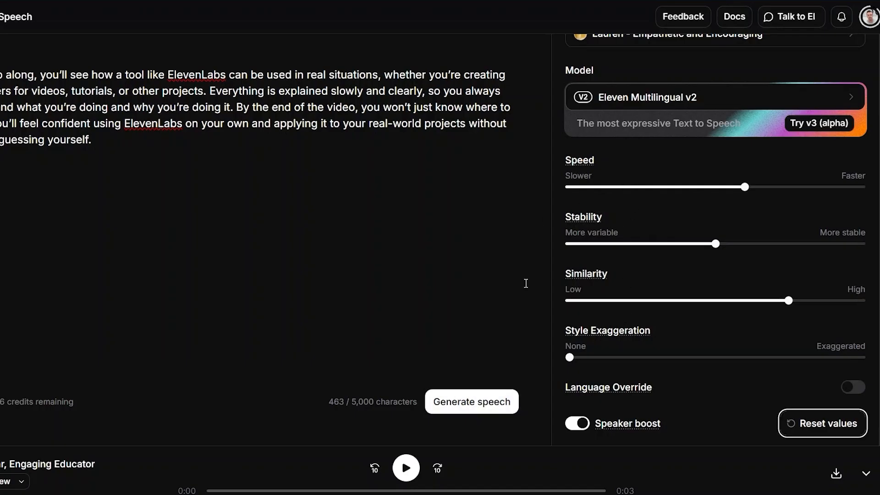
left_click(472, 404)
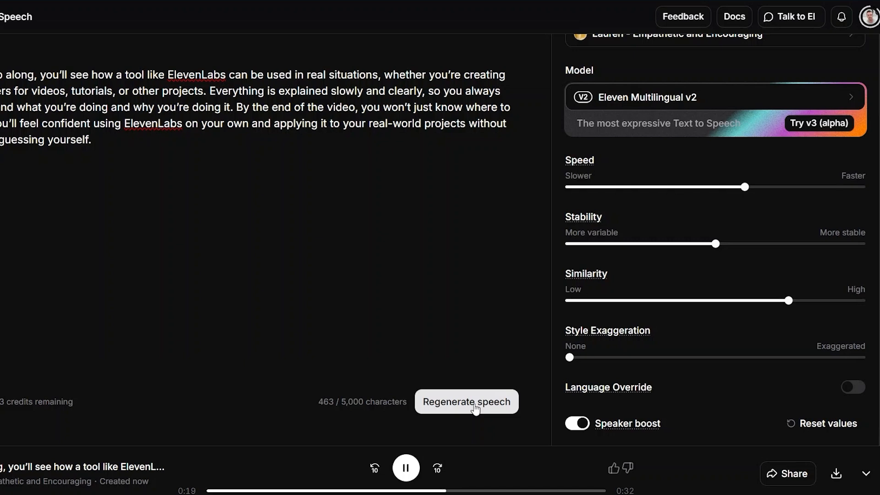
left_click(408, 473)
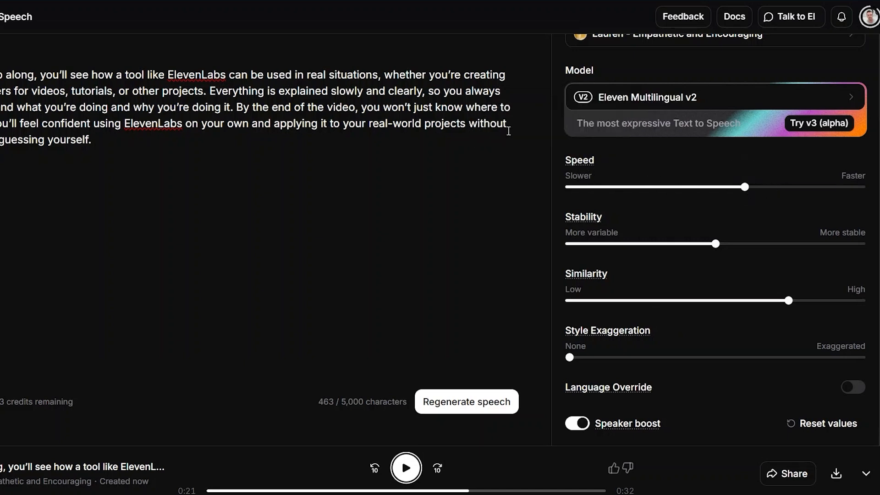
Set the voice's Stability to 35%
mouse_move(579, 164)
mouse_move(590, 219)
mouse_move(739, 245)
mouse_move(634, 247)
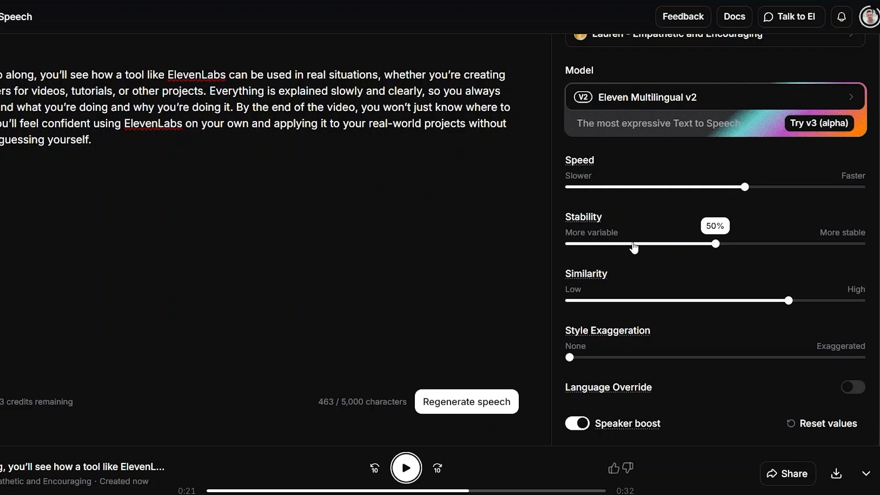
left_click_drag(664, 248, 672, 248)
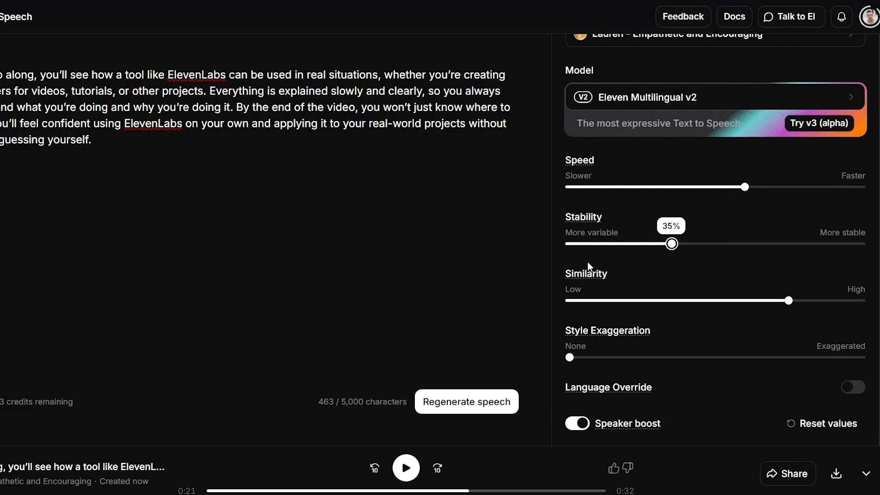
Set the voice's Similarity to 48%
mouse_move(592, 275)
mouse_move(808, 302)
left_click(692, 301)
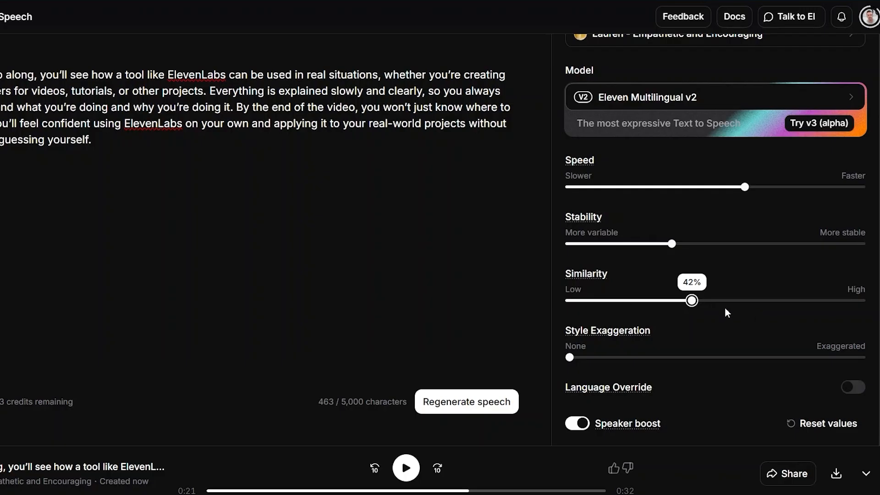
left_click(710, 302)
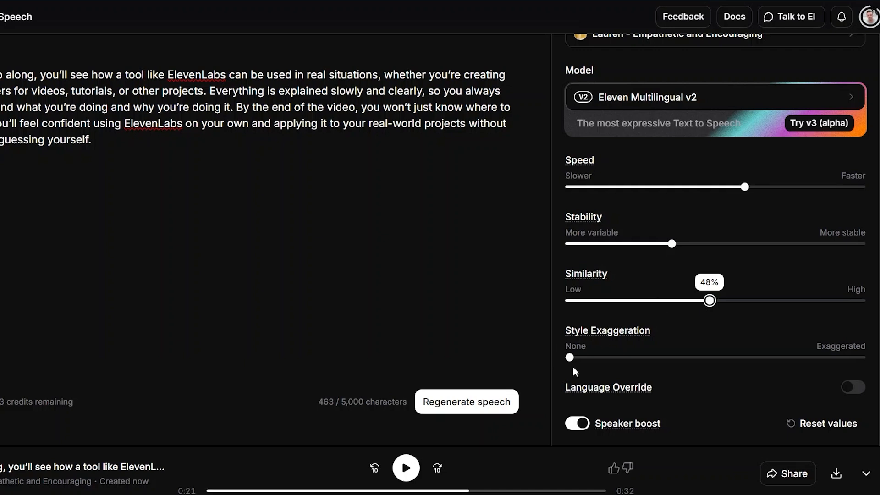
Raise the voice's Style Exaggeration to slightly under a third of its range
mouse_move(600, 341)
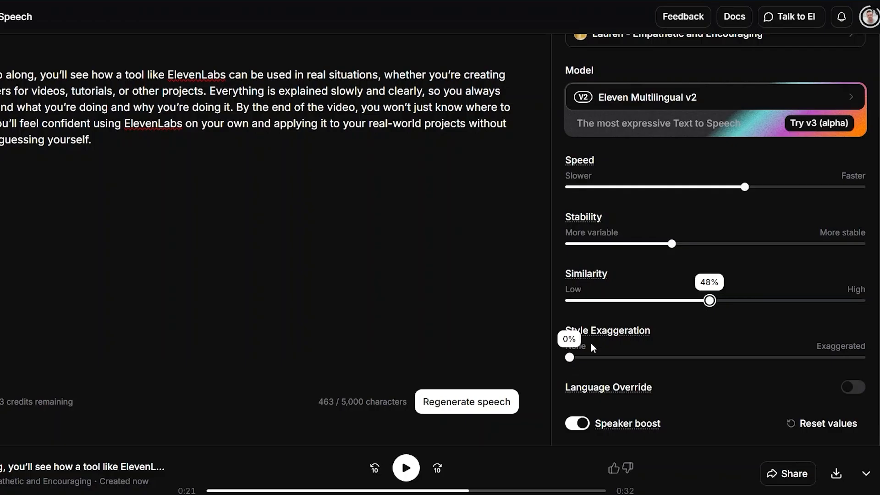
left_click(633, 360)
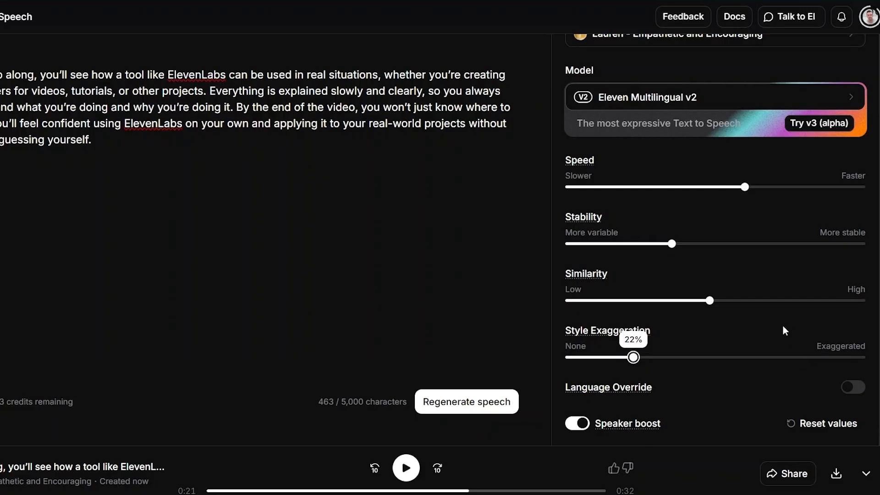
left_click(660, 358)
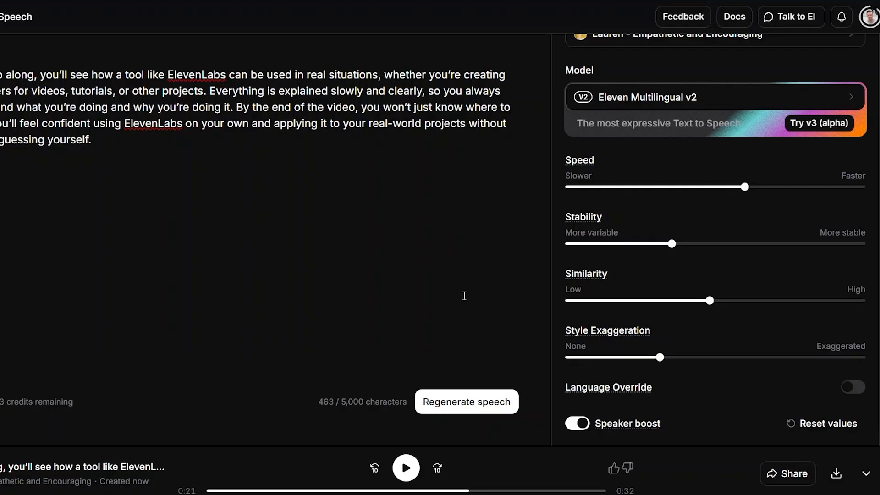
Set the voice's Speed to 1.08 and regenerate the speech with the adjusted settings
left_click(774, 188)
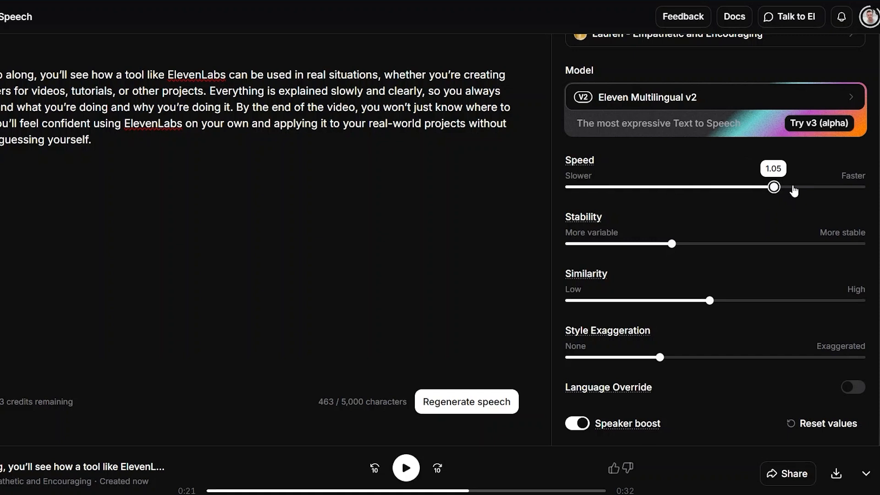
left_click(793, 190)
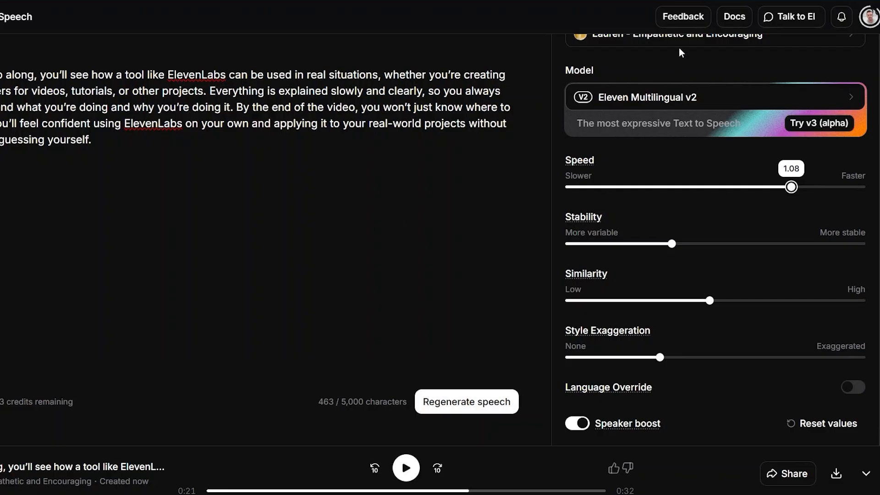
scroll(680, 50, "up", 3)
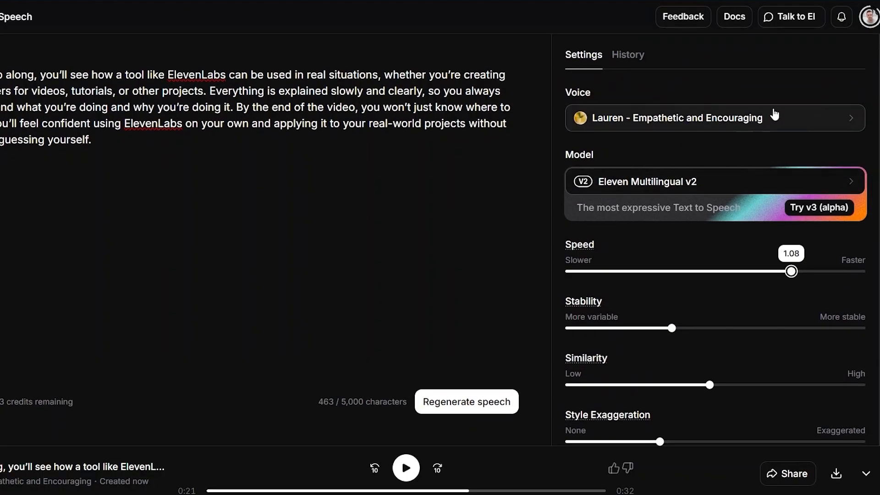
scroll(488, 237, "down", 1)
scroll(488, 237, "up", 1)
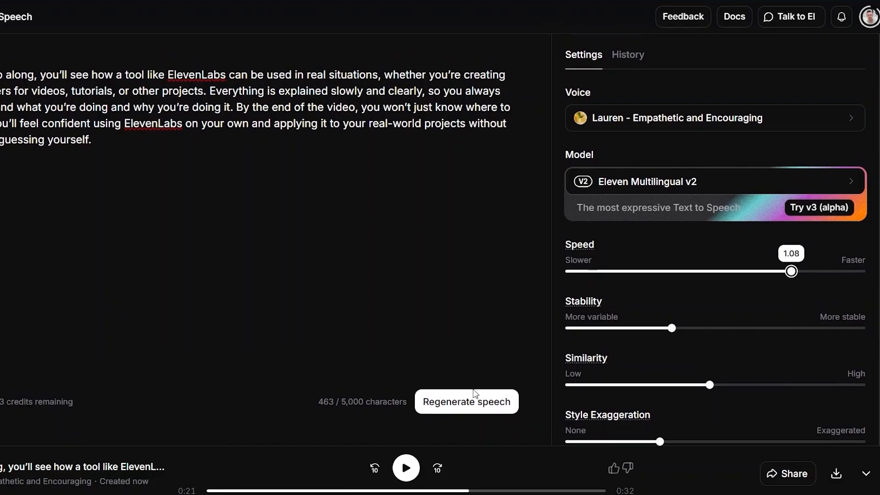
left_click(469, 400)
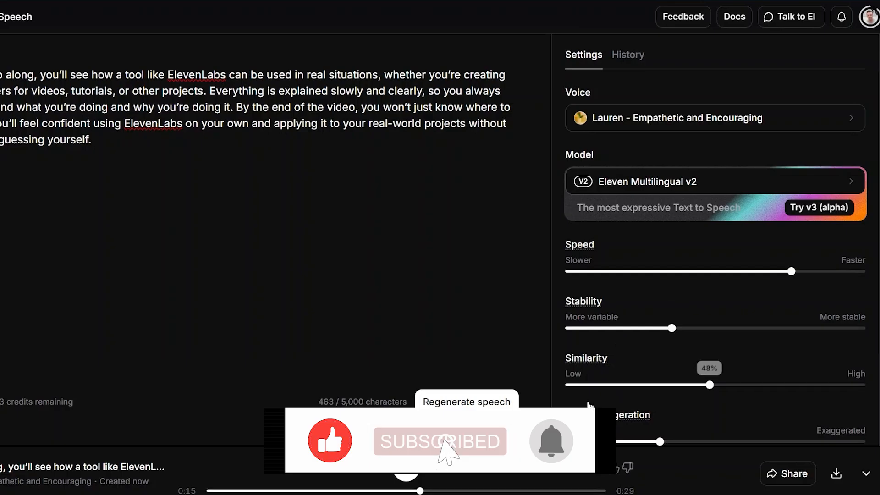
Review the voice settings and set the Speed to 1.06
scroll(637, 397, "down", 1)
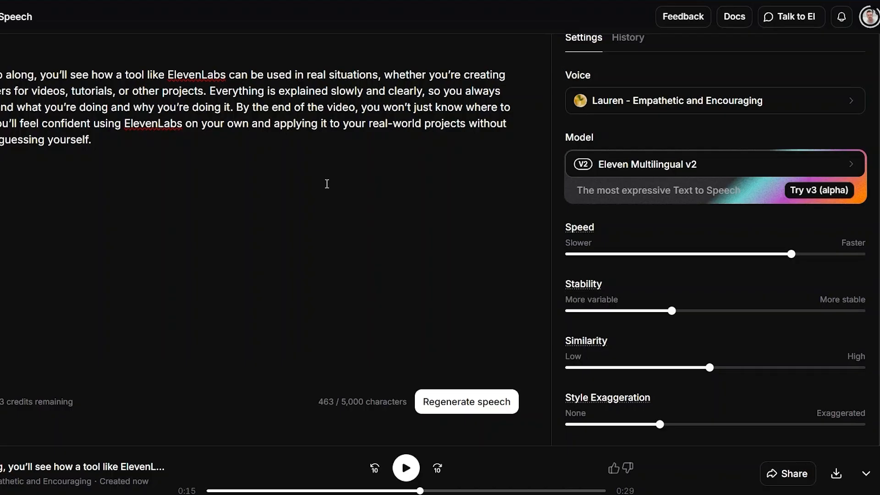
scroll(665, 373, "down", 1)
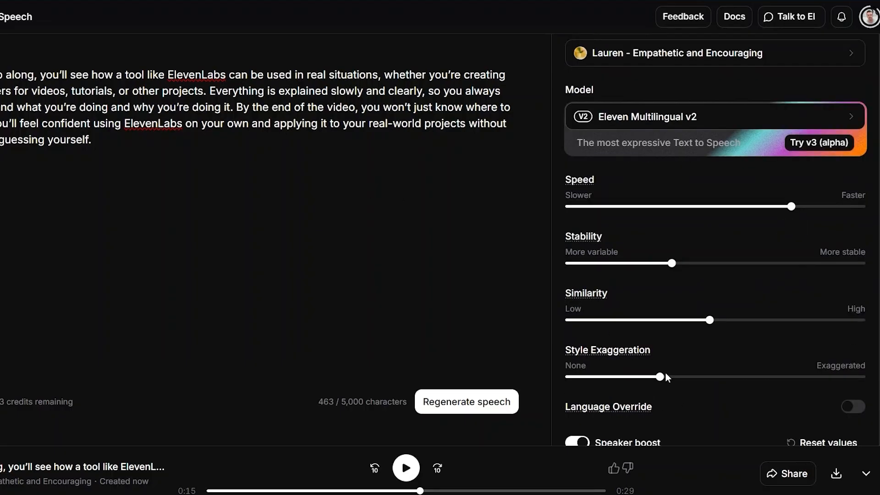
scroll(665, 372, "up", 2)
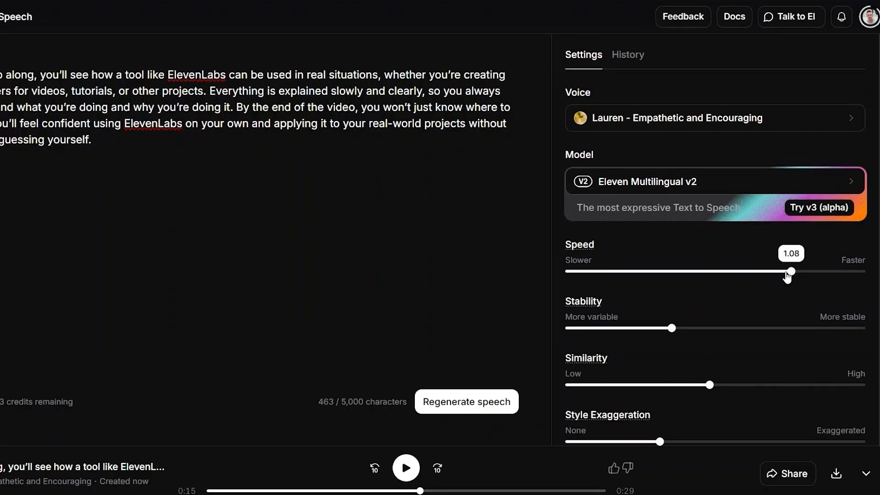
left_click_drag(790, 272, 781, 273)
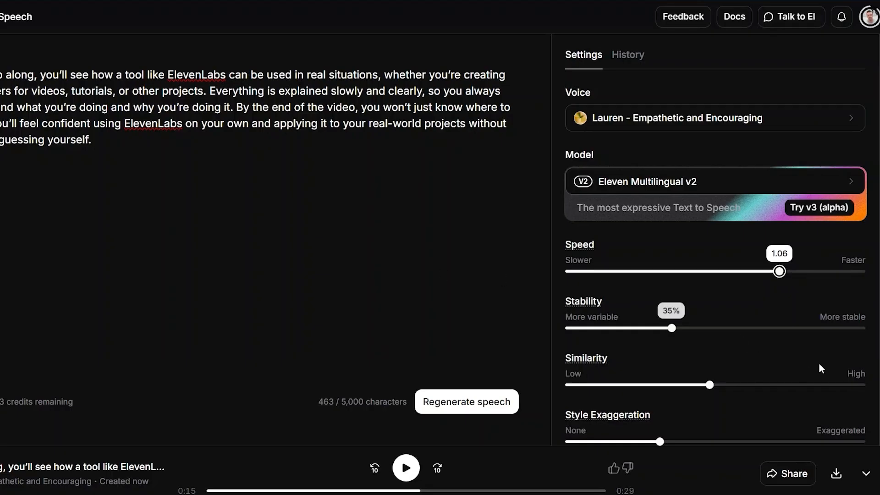
Download the generated speech and transcribe the audio file with Speech to Text, using language detection and audio event tagging
left_click(837, 477)
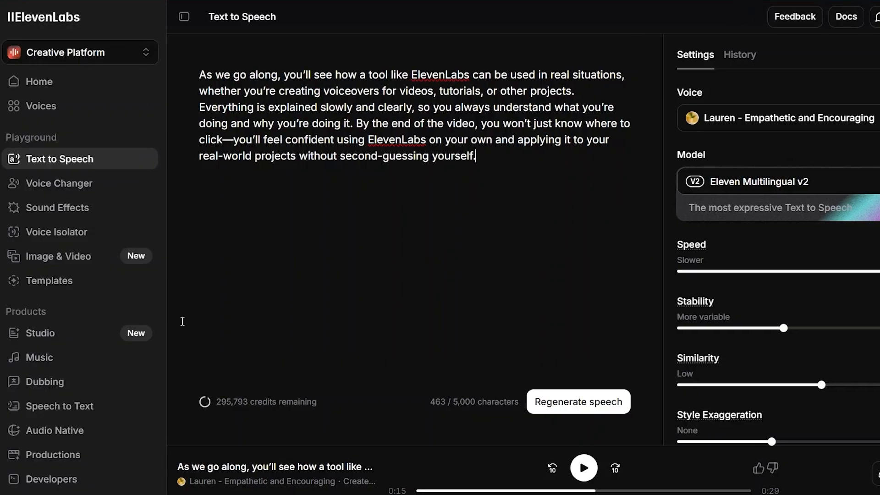
left_click(82, 408)
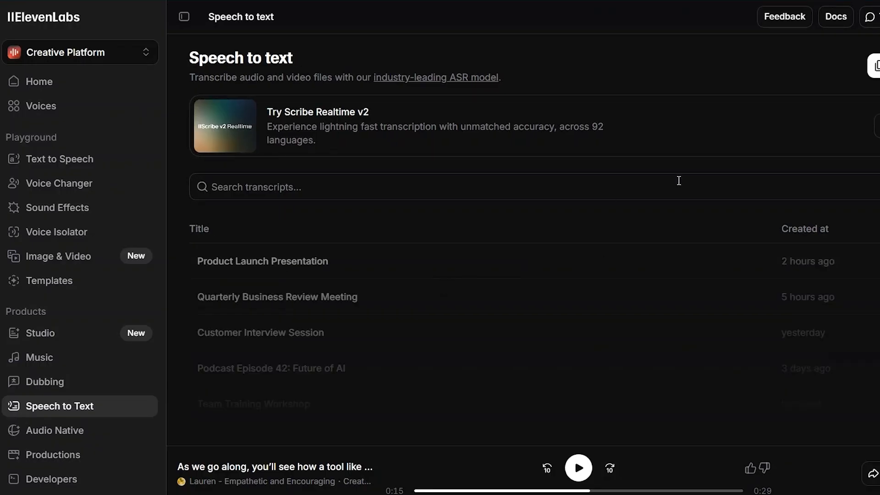
left_click(798, 73)
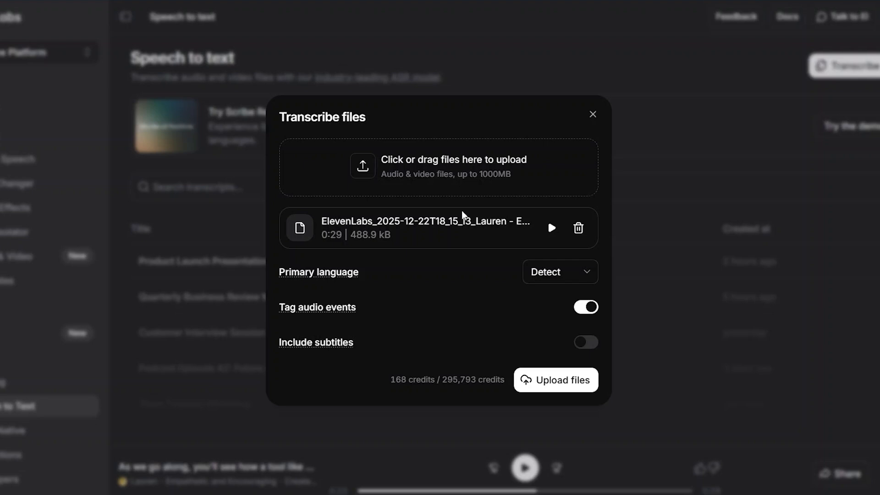
left_click(547, 384)
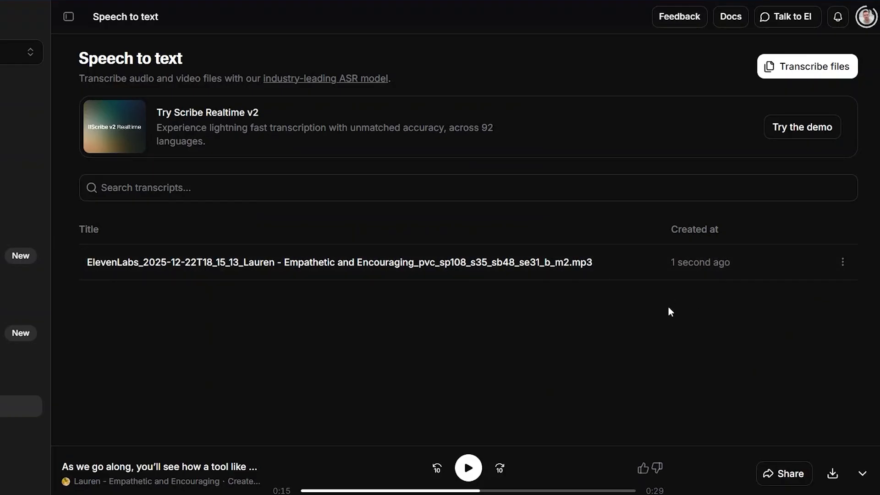
Open the finished transcript, review its full text and check which export formats are available
left_click(349, 266)
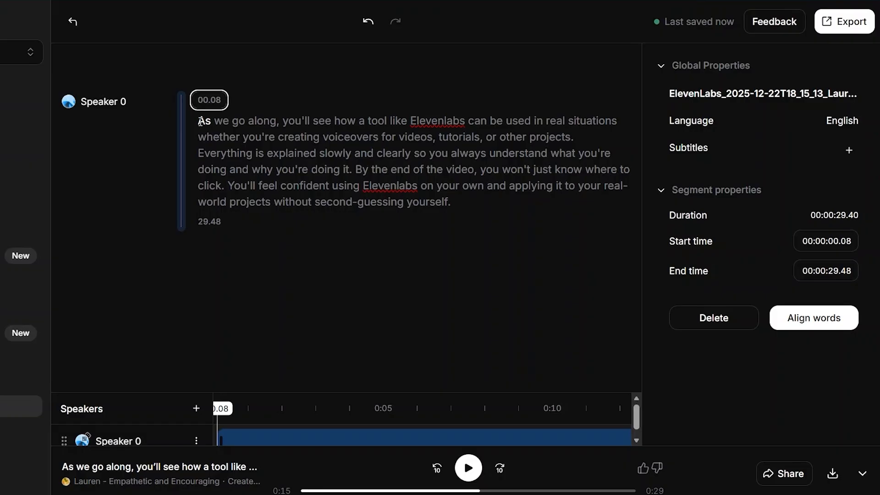
left_click_drag(200, 121, 262, 245)
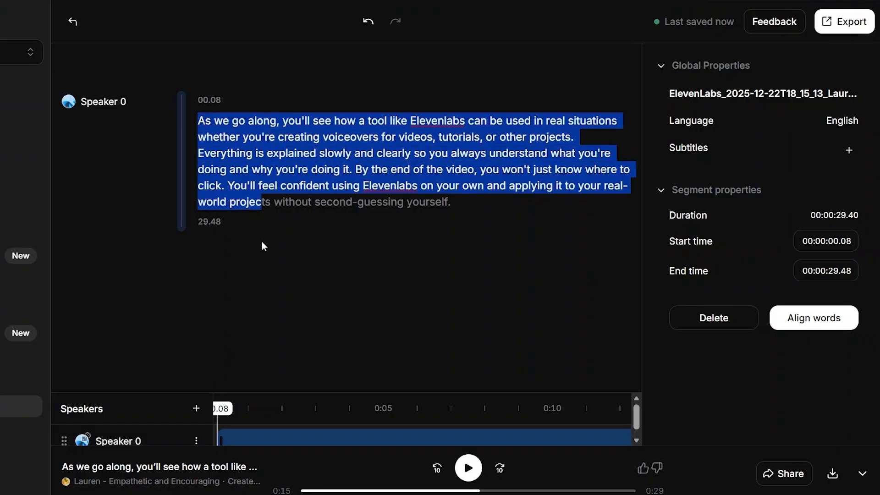
left_click(481, 230)
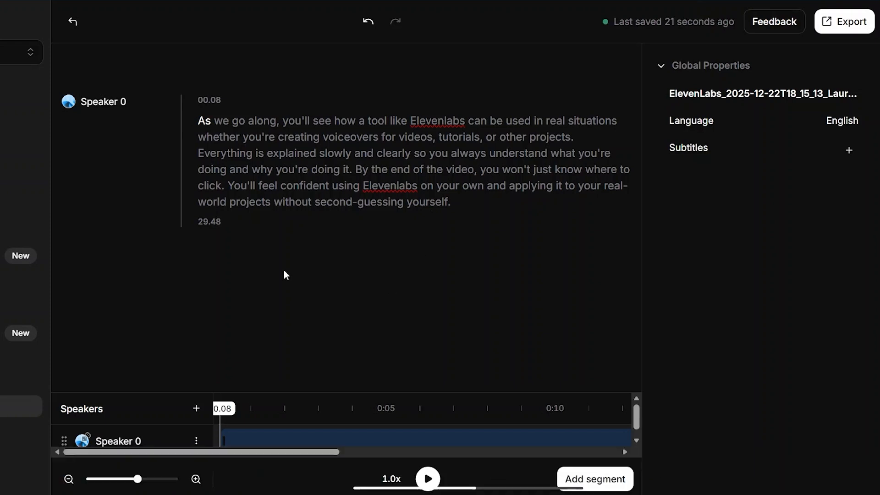
mouse_move(16, 412)
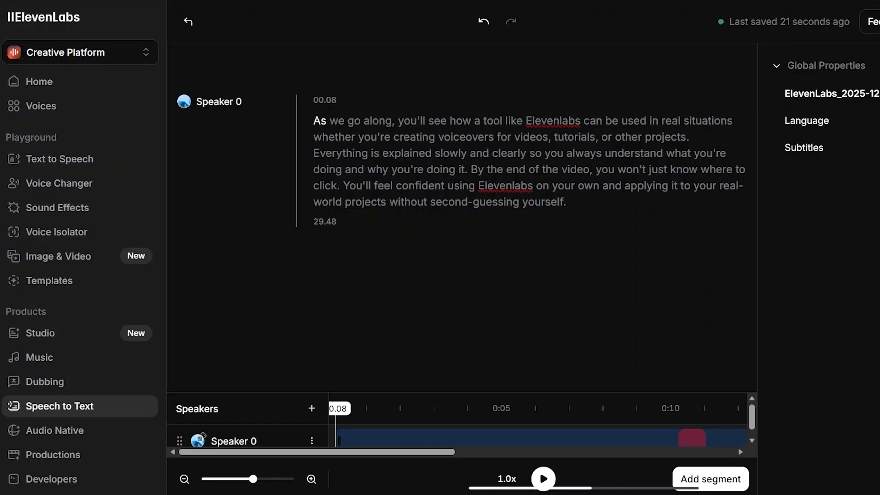
left_click(865, 21)
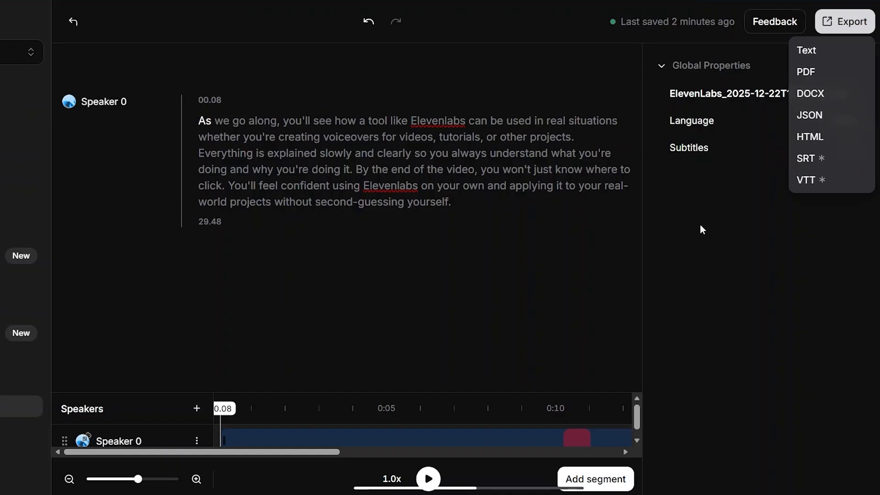
key("Escape")
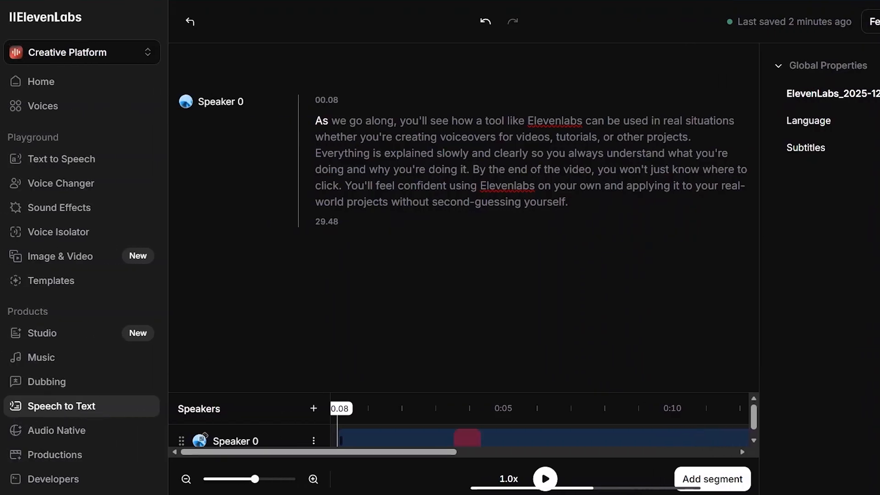
Start an Instant Voice Clone from the Voices library
left_click(52, 110)
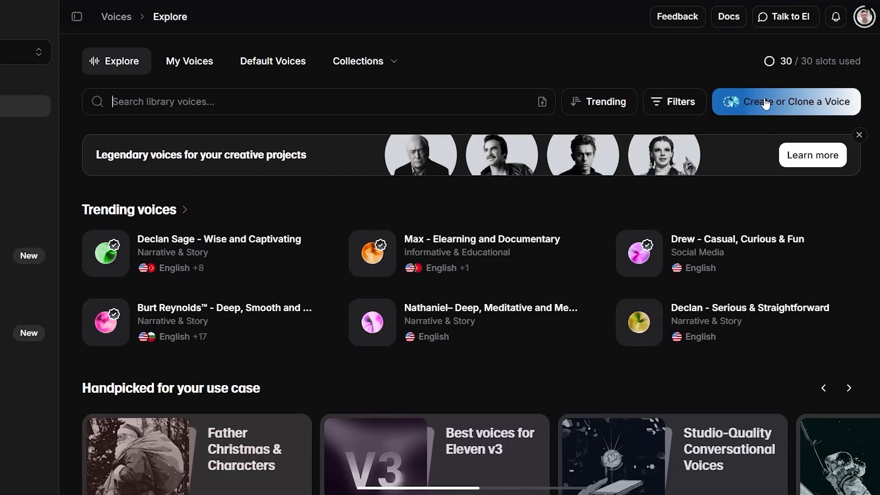
left_click(796, 101)
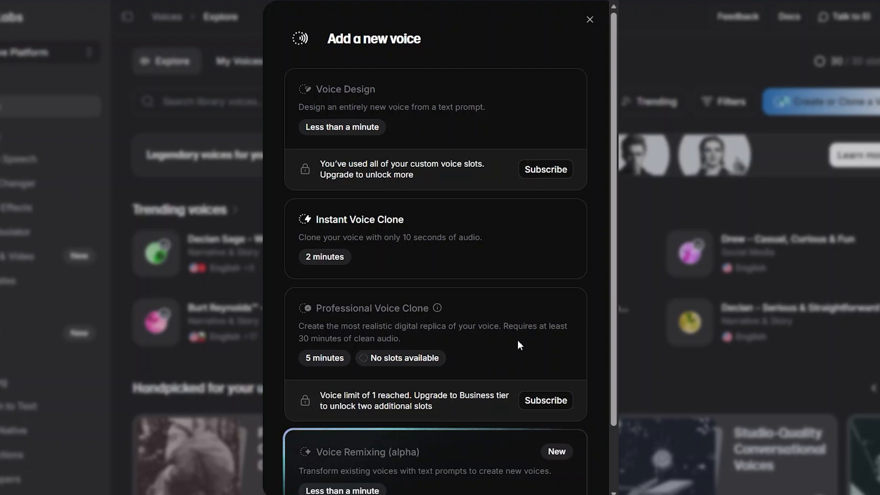
left_click(422, 256)
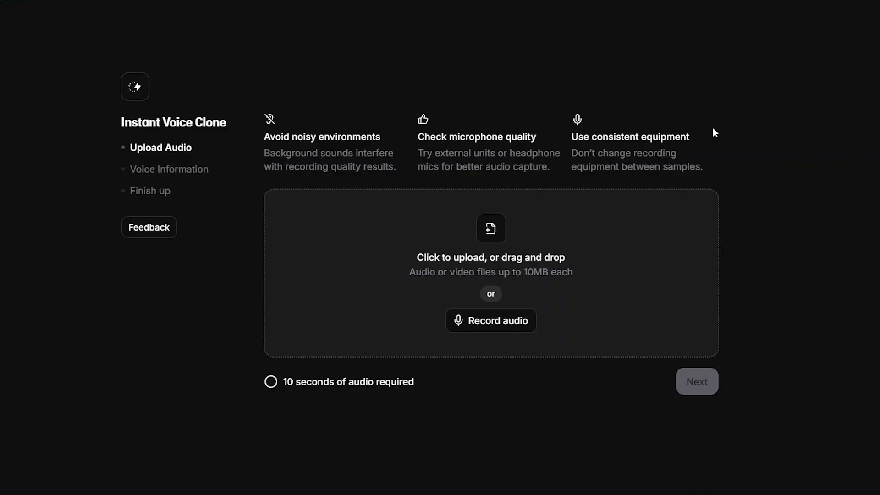
Record a voice sample about 18 seconds long with the default microphone for the clone
left_click(505, 322)
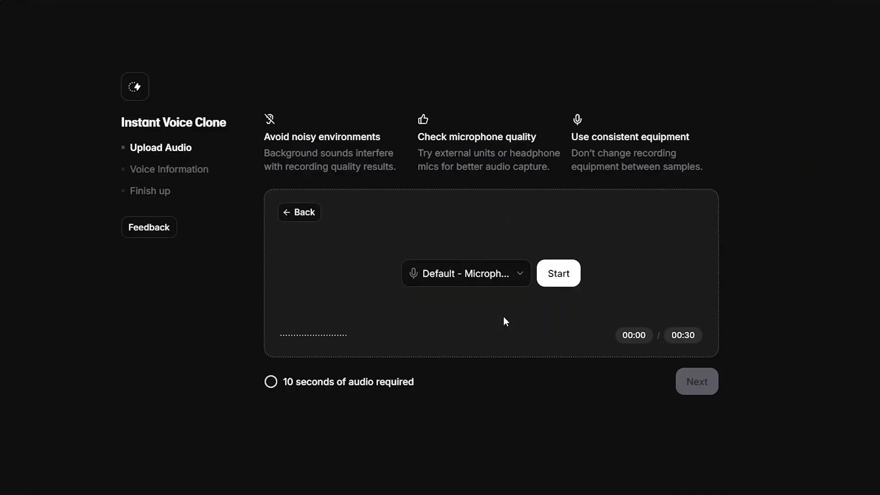
left_click(558, 279)
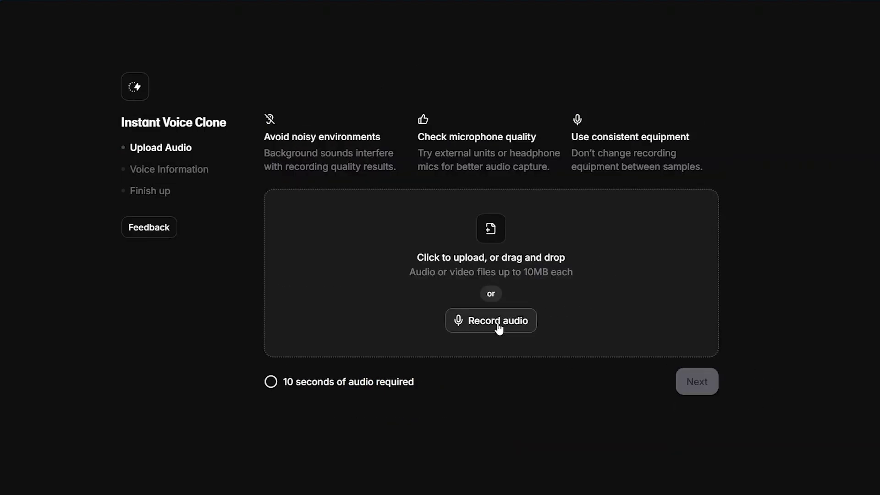
left_click(498, 328)
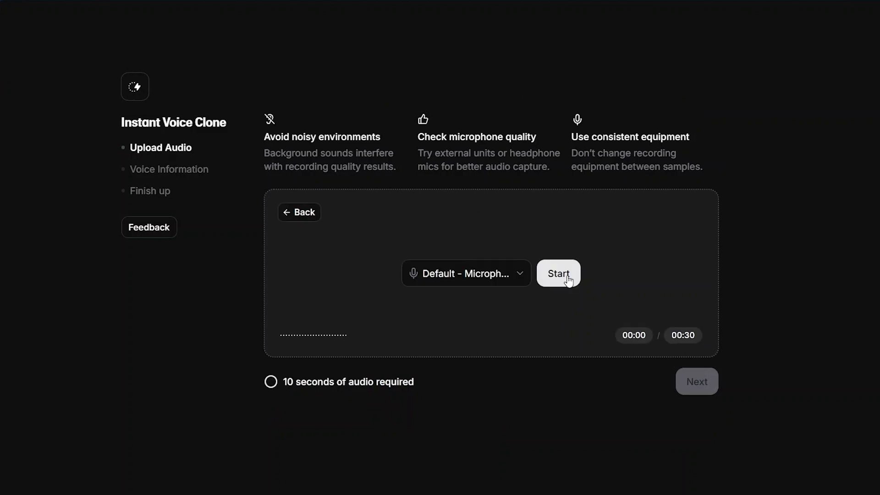
left_click(567, 276)
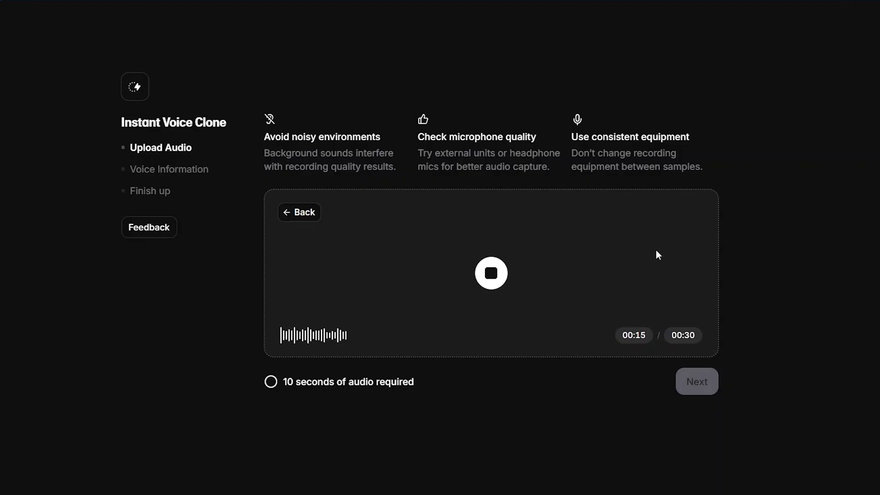
left_click(492, 273)
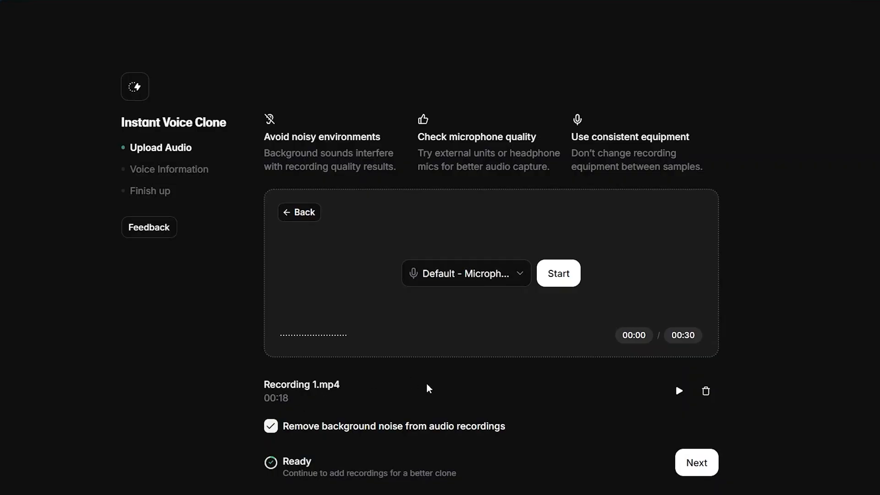
Save the cloned voice with a name, English as its language and the description "Female Voice for Tutorials", and play its preview
scroll(709, 403, "down", 2)
left_click(697, 380)
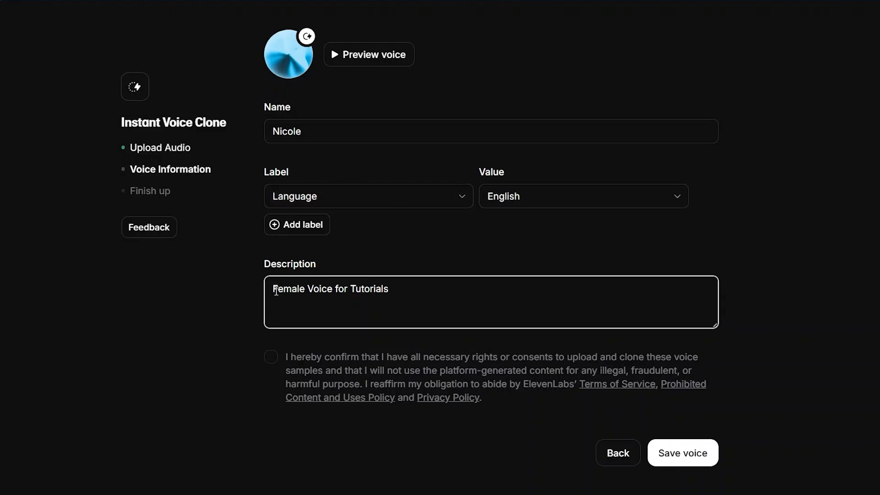
left_click(664, 454)
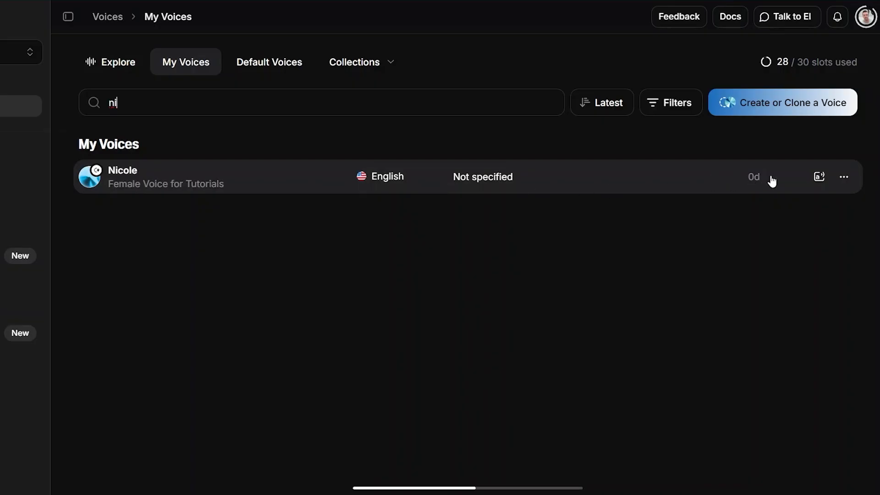
left_click(92, 186)
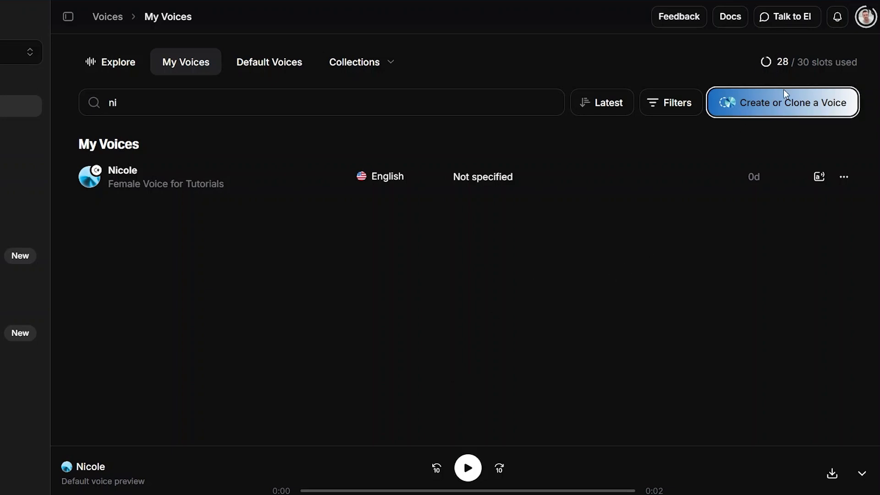
Generate a new voice with Voice Design from the prompt "Middle aged British man. Clear, calm relaxed voice"
left_click(783, 106)
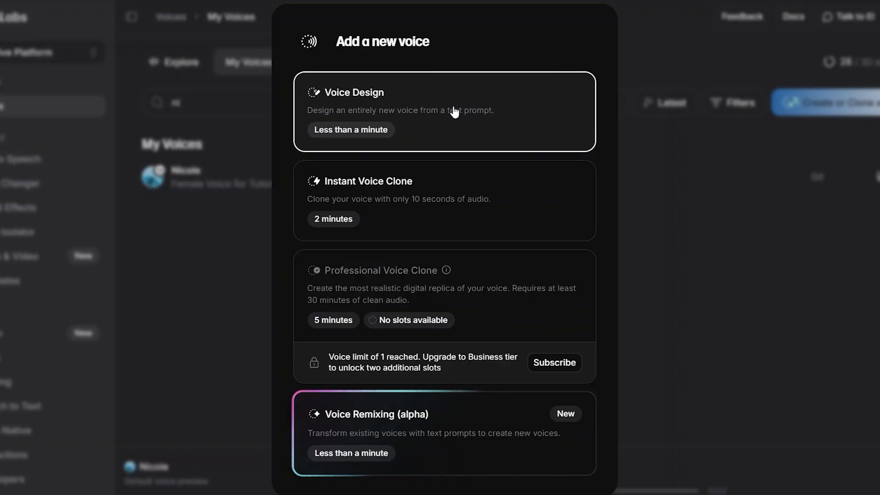
left_click(454, 111)
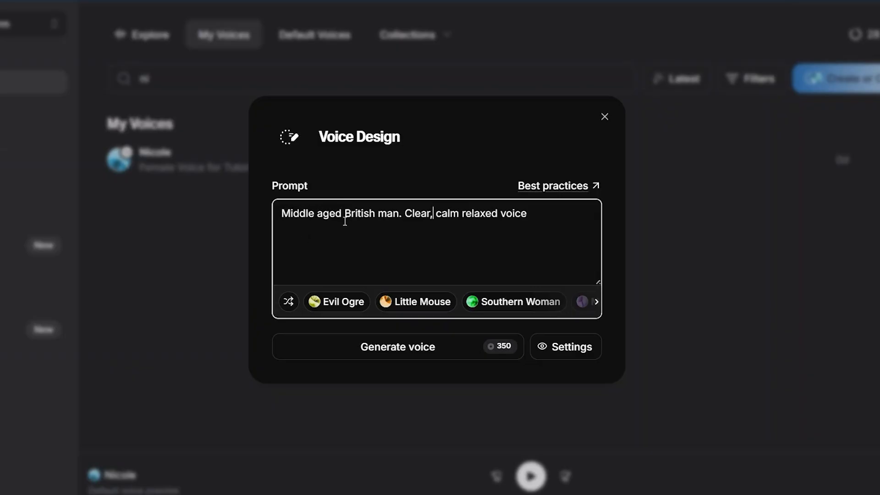
left_click(414, 355)
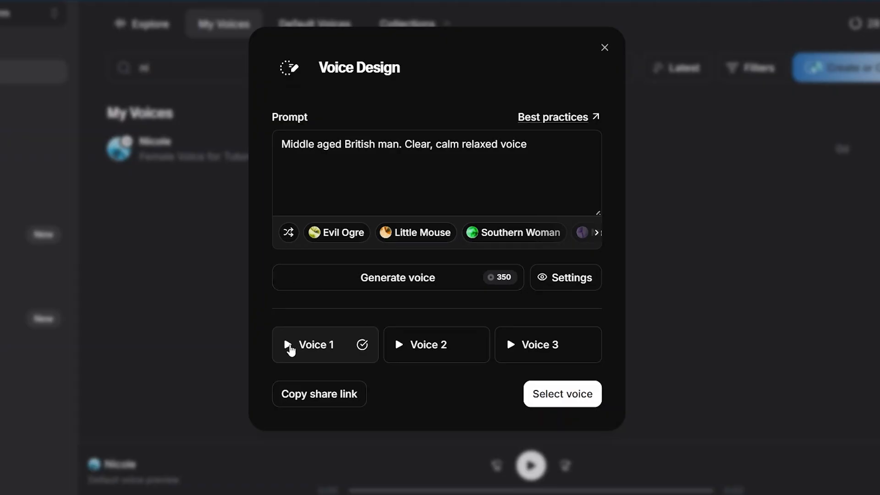
Listen to the three generated voice options, Voice 1, Voice 2 and Voice 3
left_click(289, 347)
left_click(401, 347)
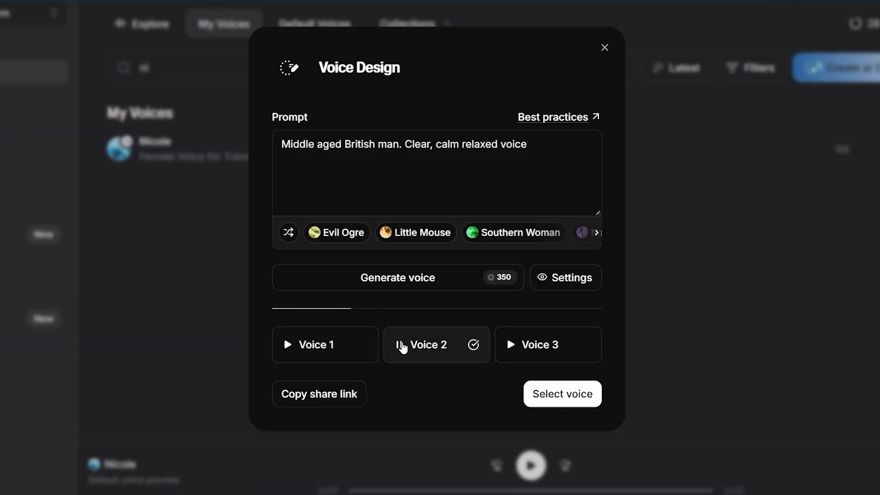
left_click(508, 348)
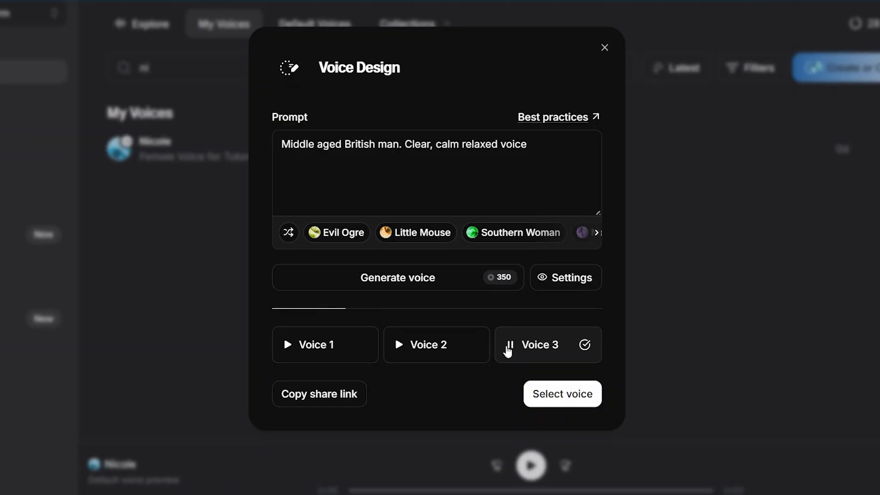
left_click(508, 351)
Choose the generated Voice 1, view its name, language and description fields, and close the form without saving
left_click(353, 358)
left_click(555, 399)
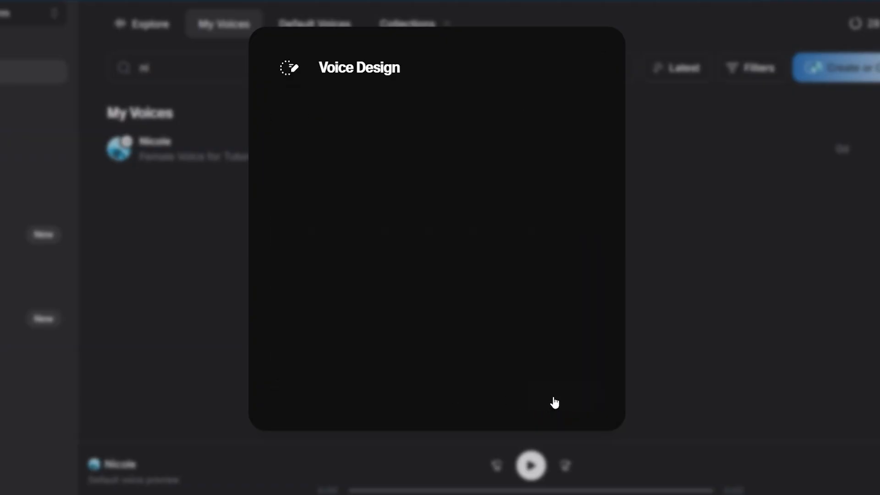
left_click(352, 145)
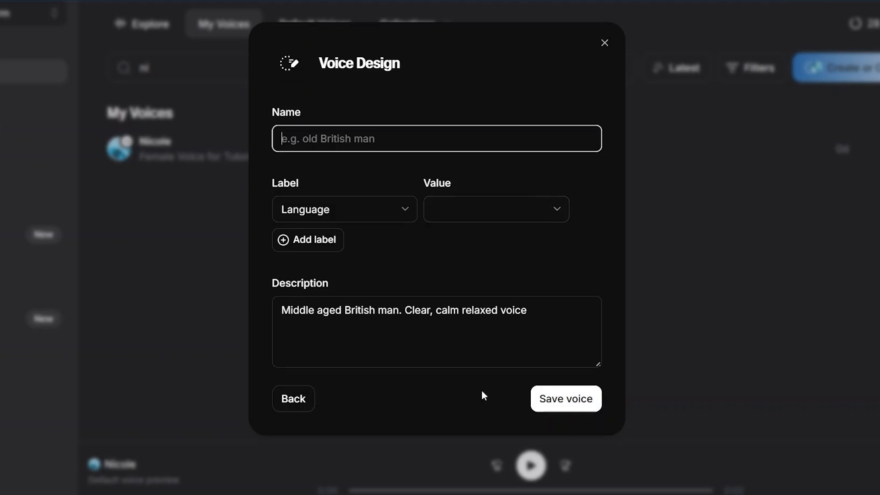
key("Escape")
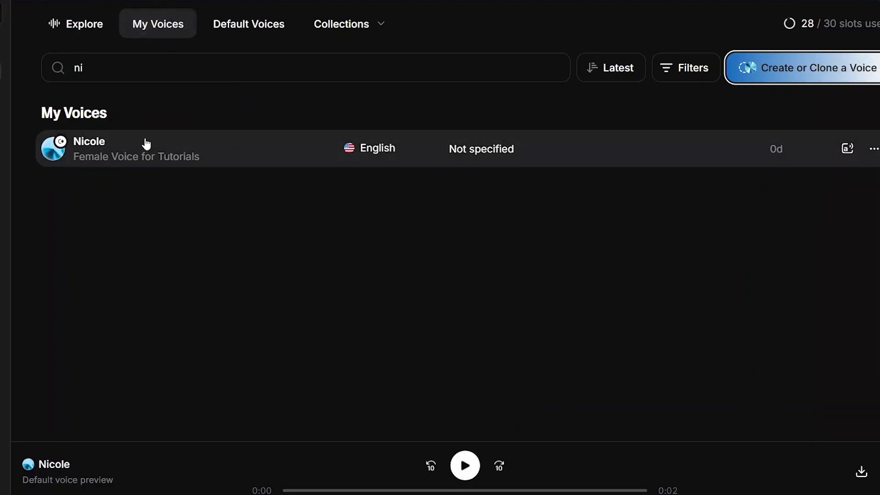
Clear the search text in My Voices
left_click(111, 68)
key("BackSpace")
key("BackSpace")
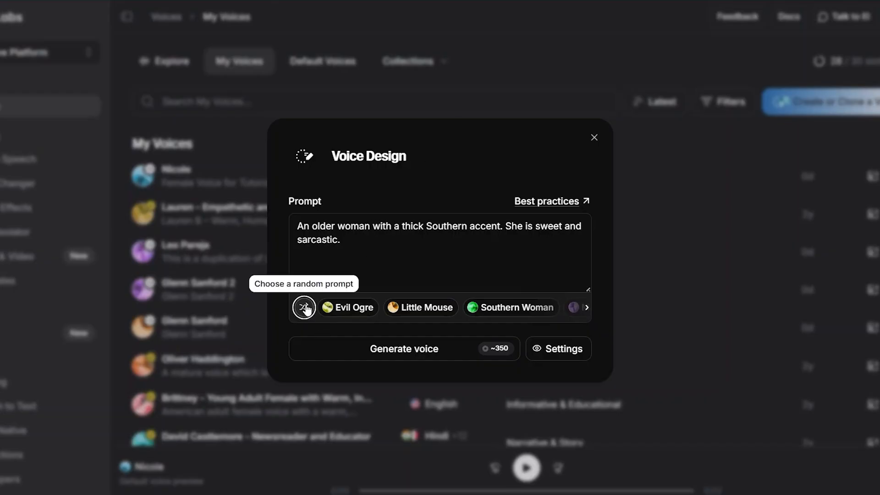
Try several random prompts in Voice Design, fill the prompt with the Little Mouse preset and read it through
left_click(304, 308)
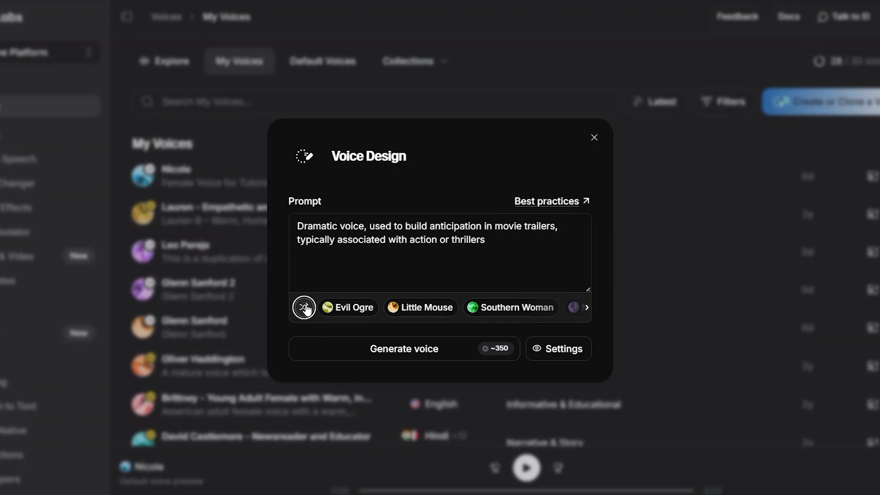
left_click(304, 308)
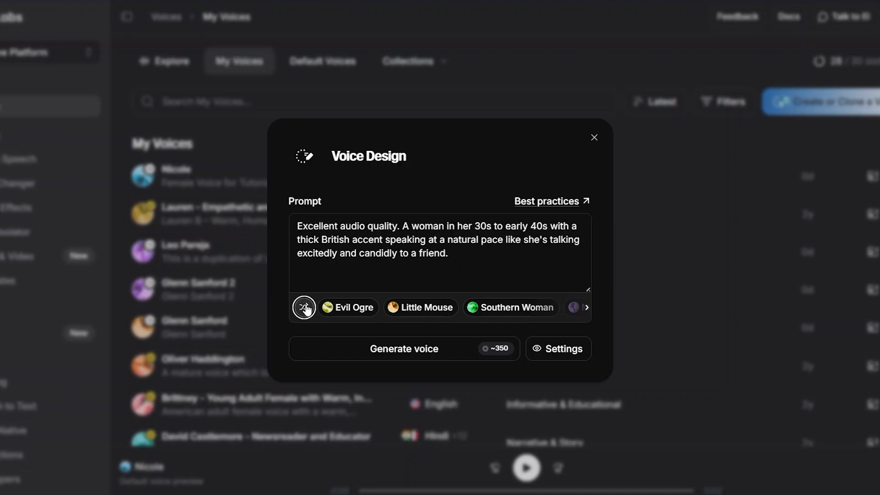
left_click(305, 308)
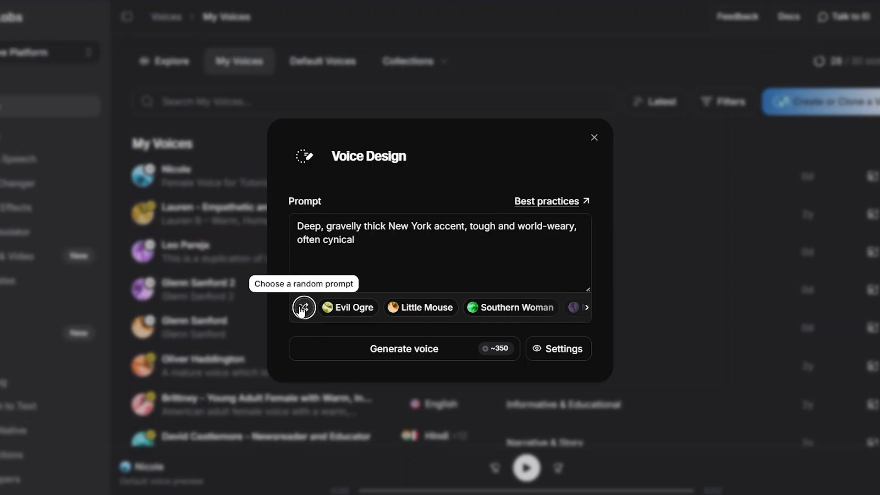
left_click(431, 312)
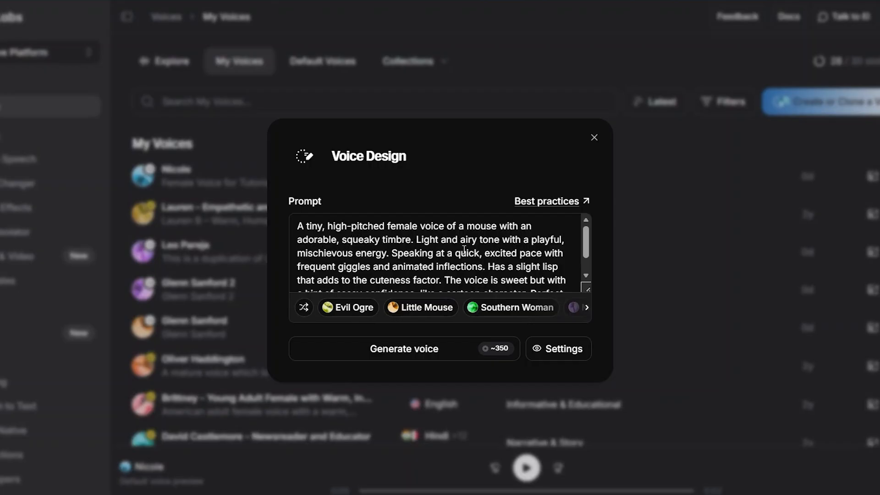
scroll(463, 250, "down", 1)
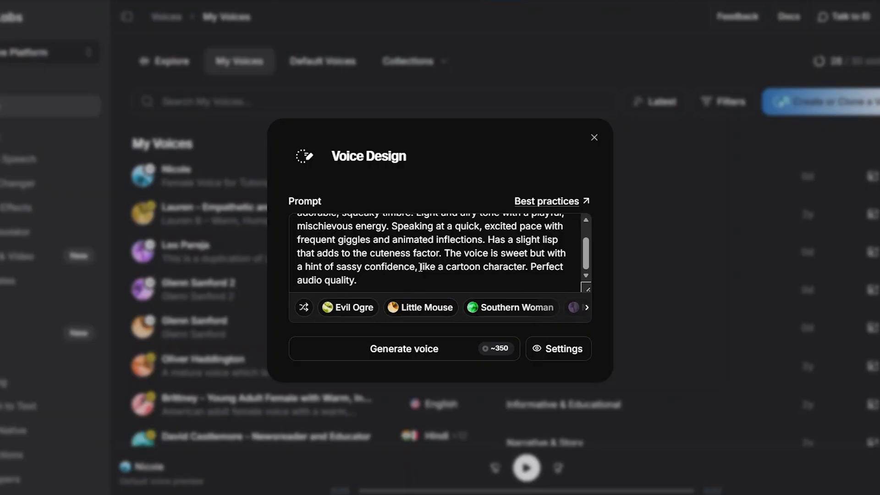
Generate voices from the Little Mouse prompt and listen to the Voice 1, Voice 2 and Voice 3 options
left_click(420, 349)
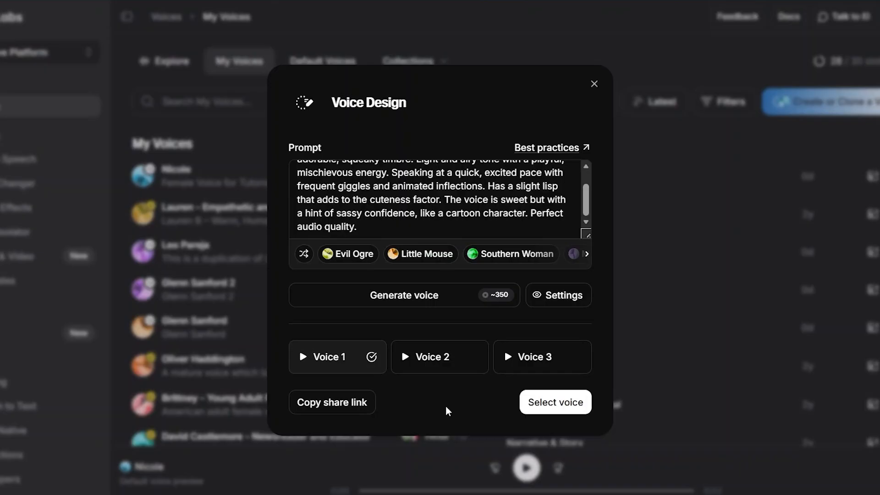
left_click(304, 357)
left_click(406, 358)
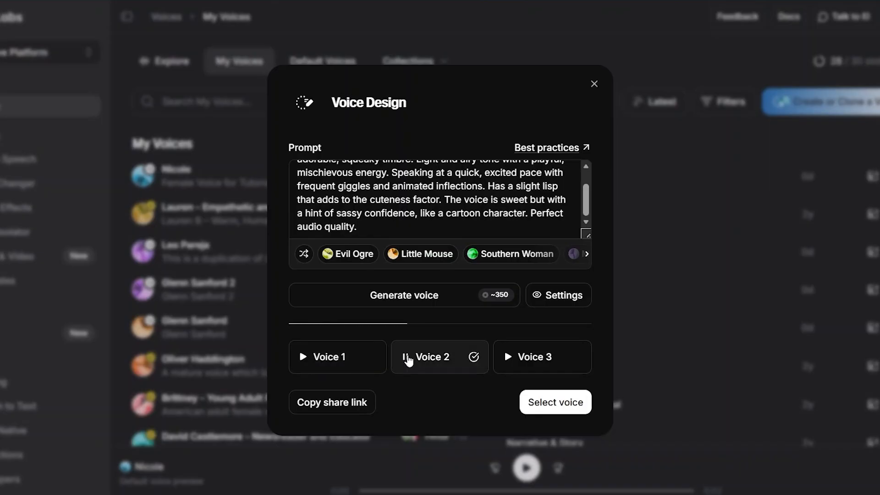
left_click(512, 362)
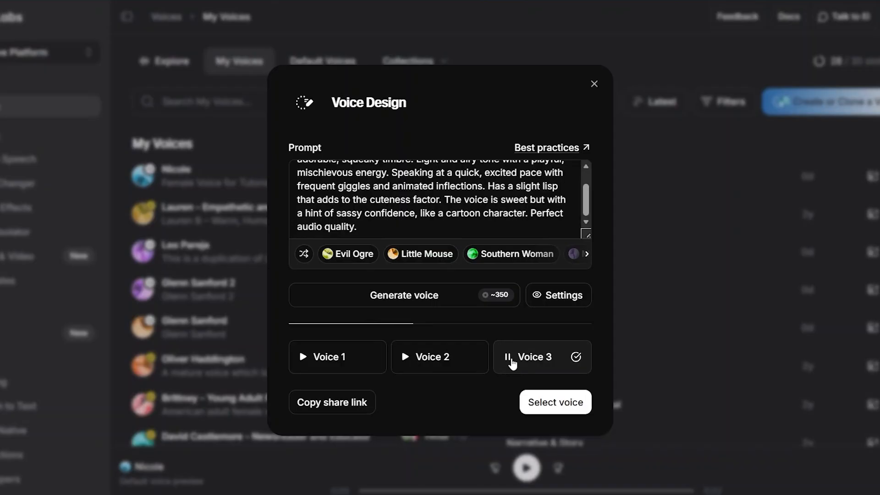
left_click(510, 360)
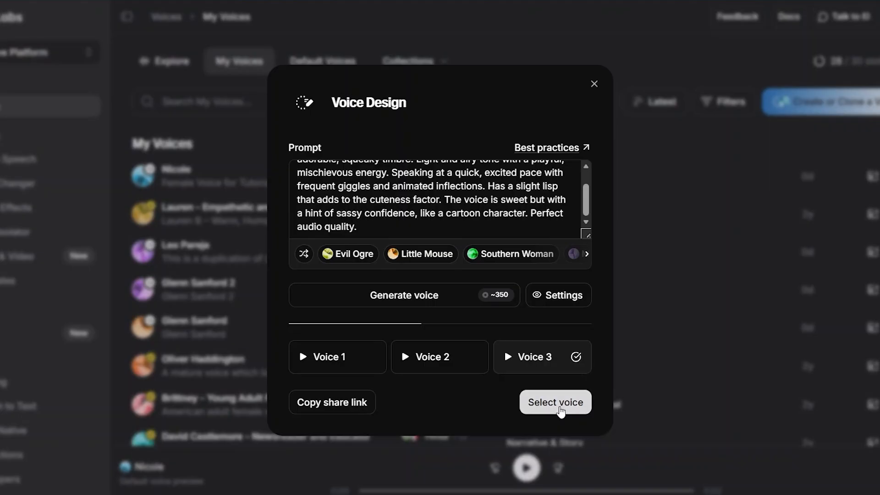
Choose the generated Voice 3, view its name, label and description form, and close it without saving
left_click(555, 402)
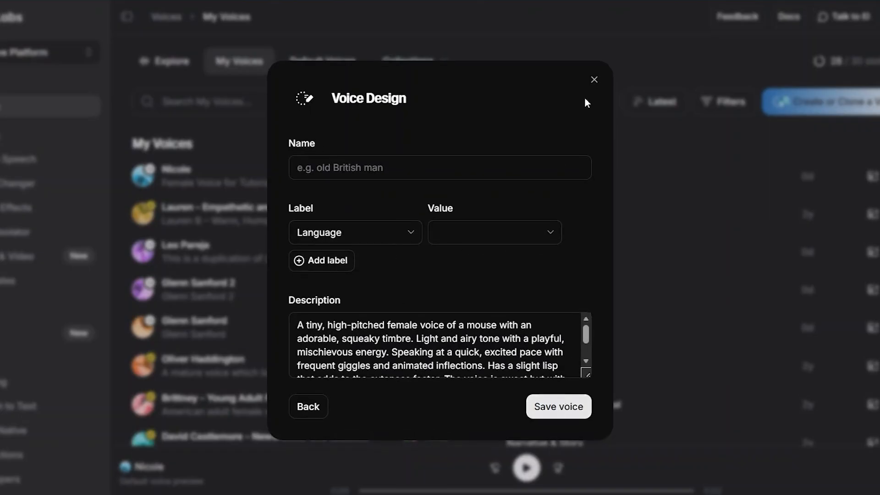
left_click(593, 79)
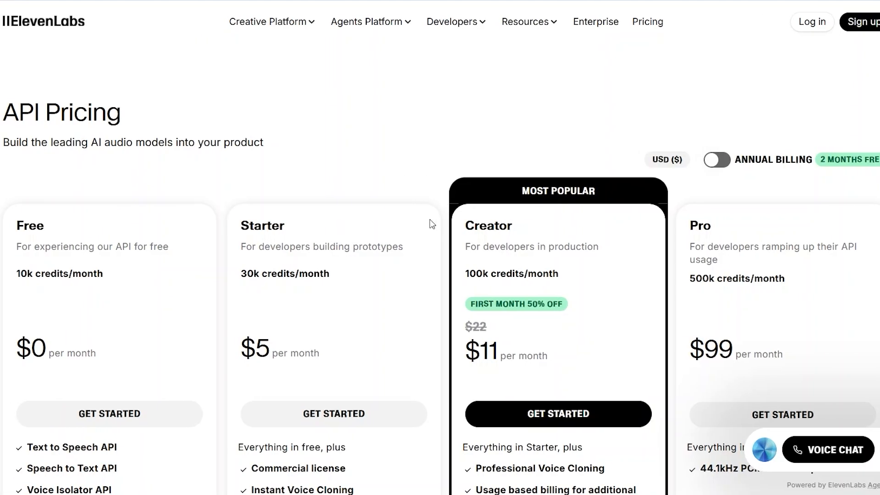
Review the API Pricing page, comparing the monthly credits, prices and features of the plans from Free to Enterprise
scroll(432, 224, "down", 2)
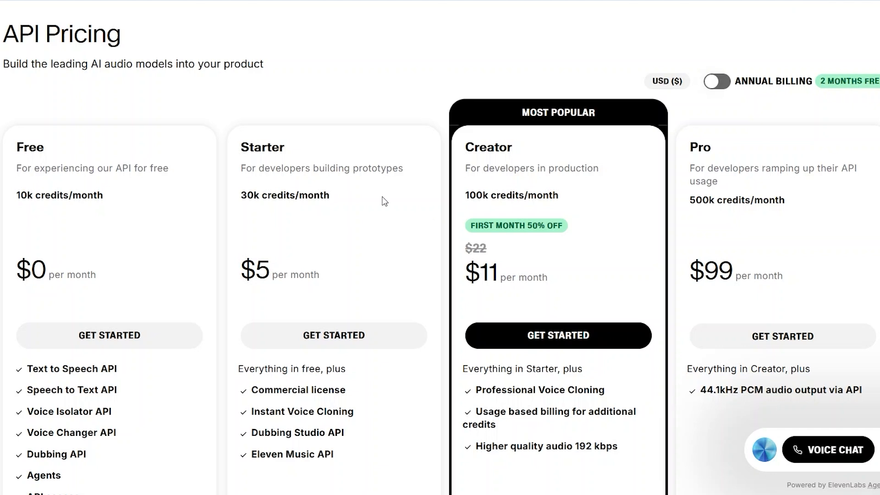
scroll(116, 237, "down", 1)
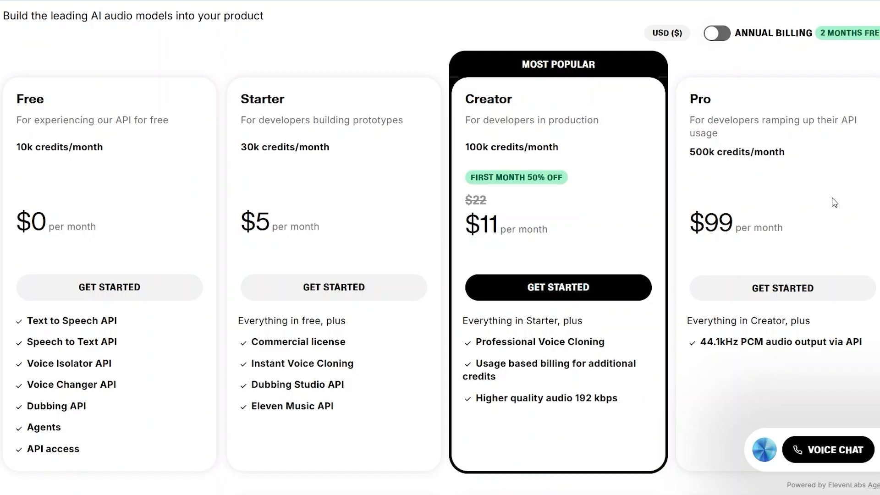
scroll(834, 203, "down", 8)
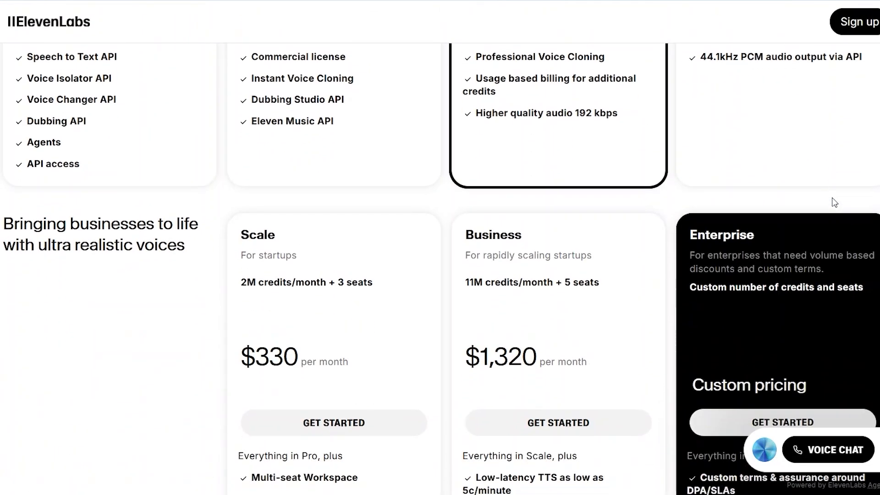
scroll(833, 197, "down", 1)
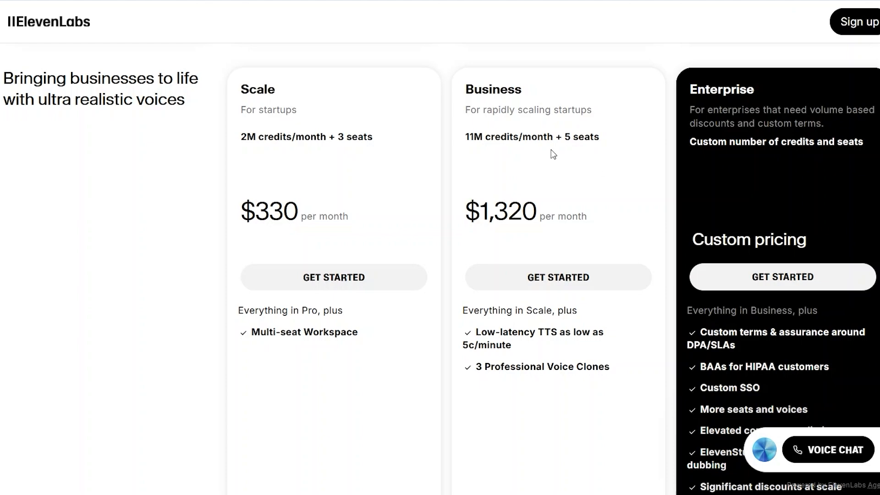
scroll(553, 154, "up", 10)
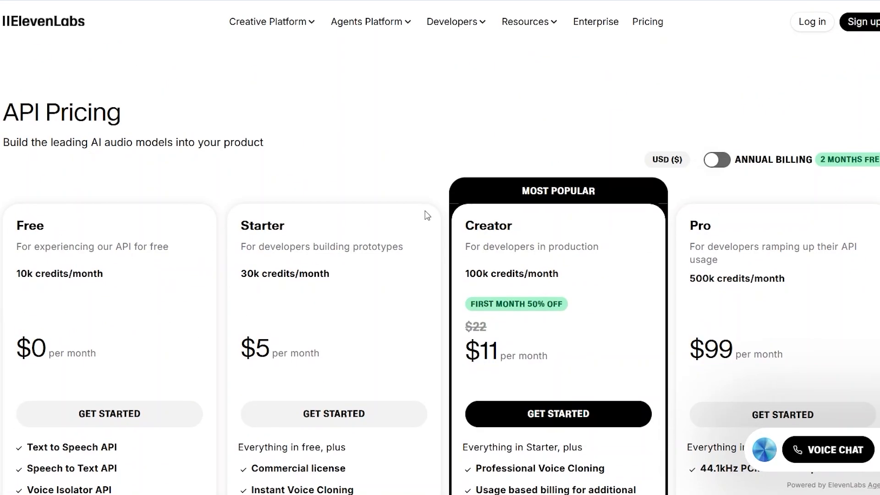
scroll(430, 182, "down", 2)
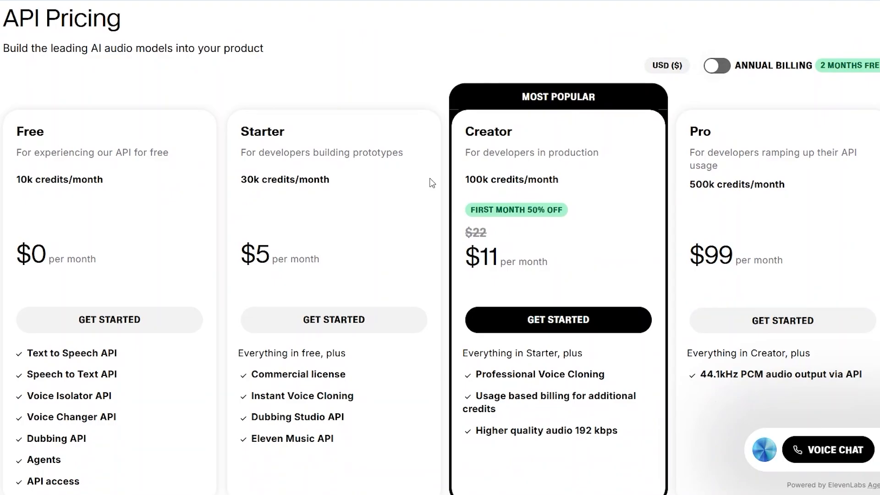